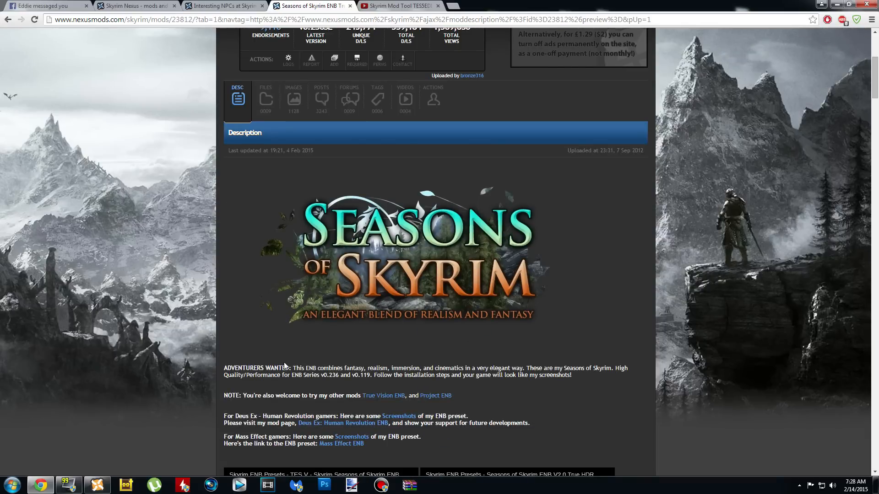
Step: Examine the Seasons of Skyrim ENB mod description, including its recommended mods and installation instructions
scroll(346, 265, down, 11)
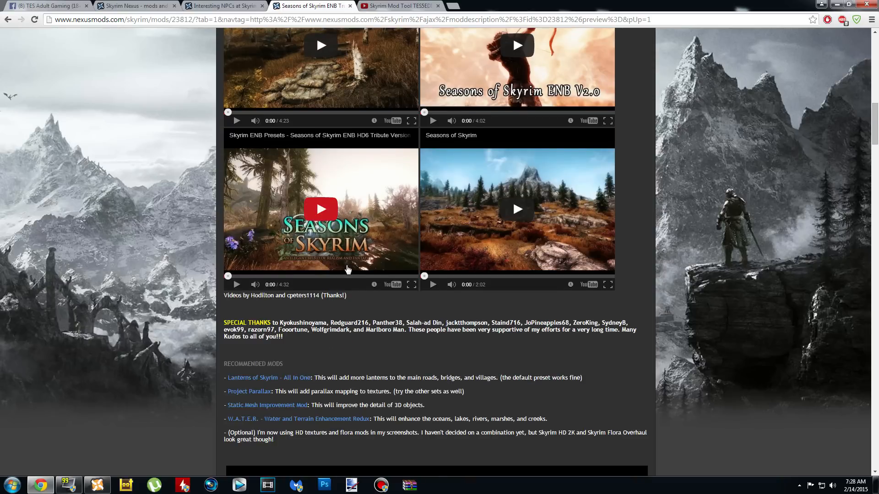
scroll(374, 359, up, 1)
scroll(375, 359, down, 7)
scroll(230, 429, up, 11)
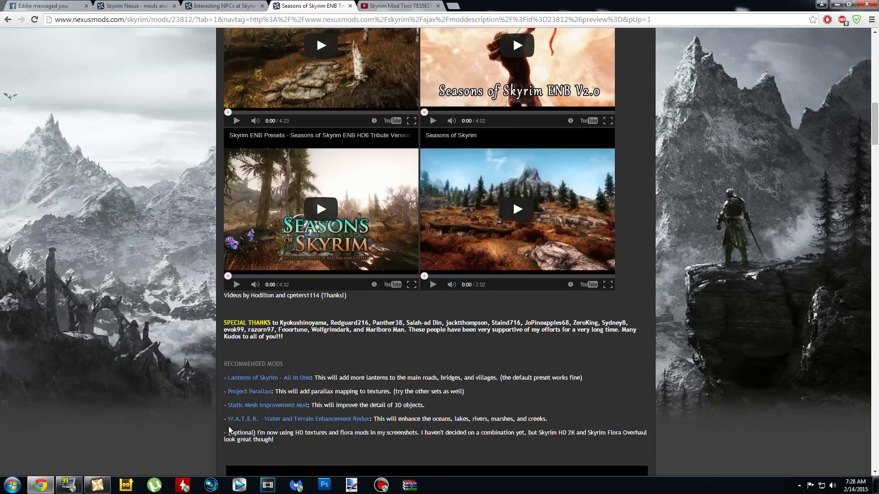
scroll(230, 431, up, 10)
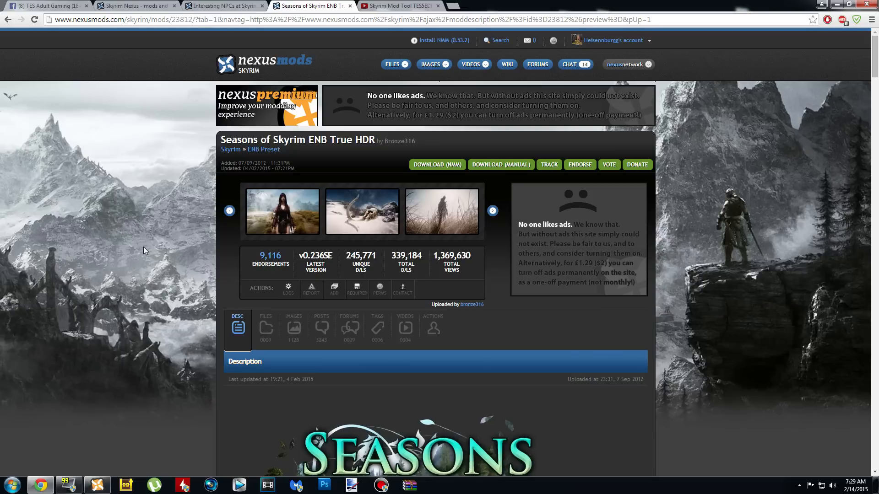
scroll(170, 333, down, 18)
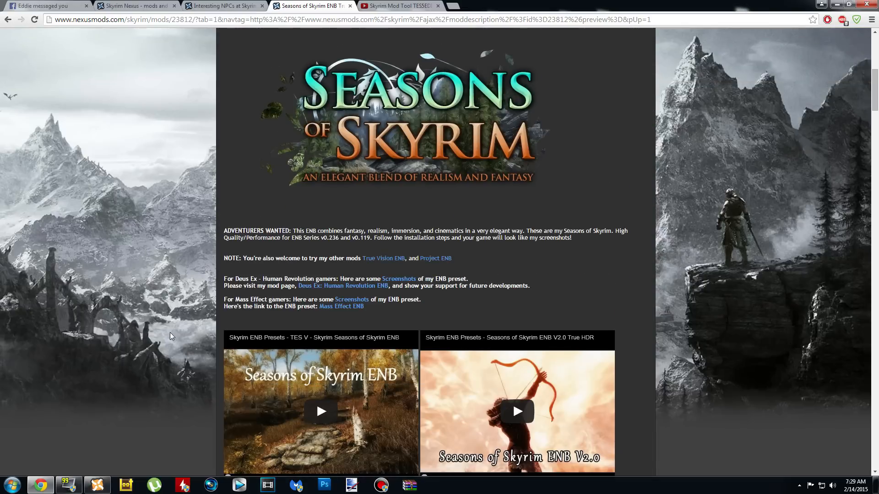
scroll(169, 333, down, 12)
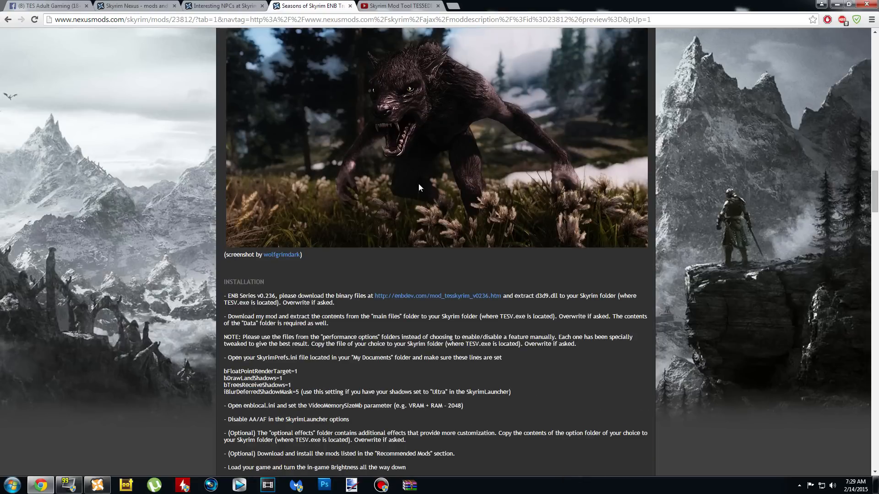
scroll(274, 313, down, 3)
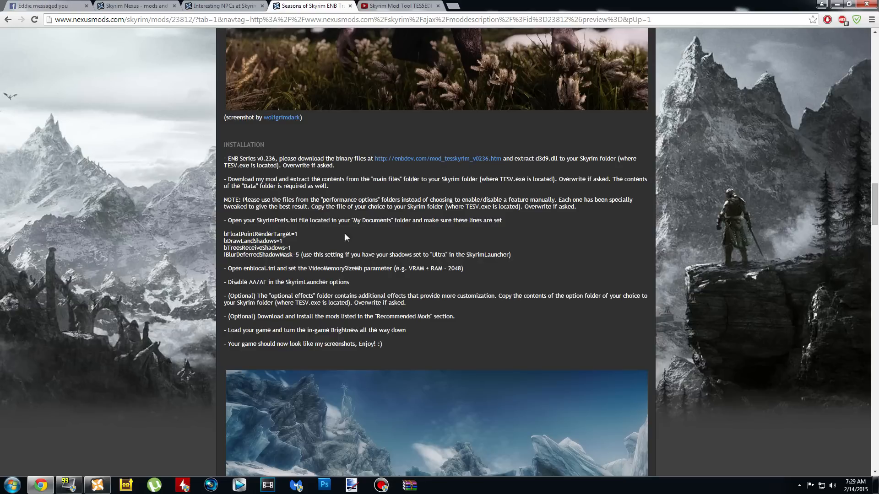
Step: Open the ENB Series v0.236 link from the installation instructions in a new tab, download its zip, and close that tab
right_click(418, 161)
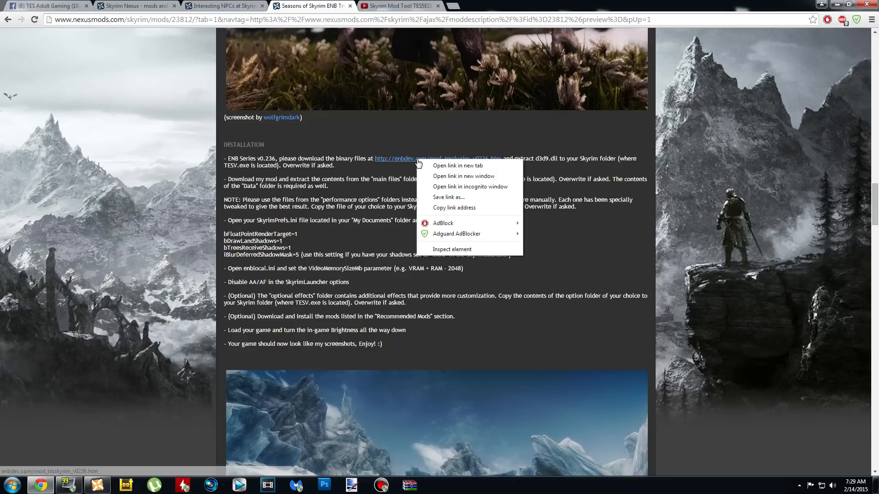
click(505, 170)
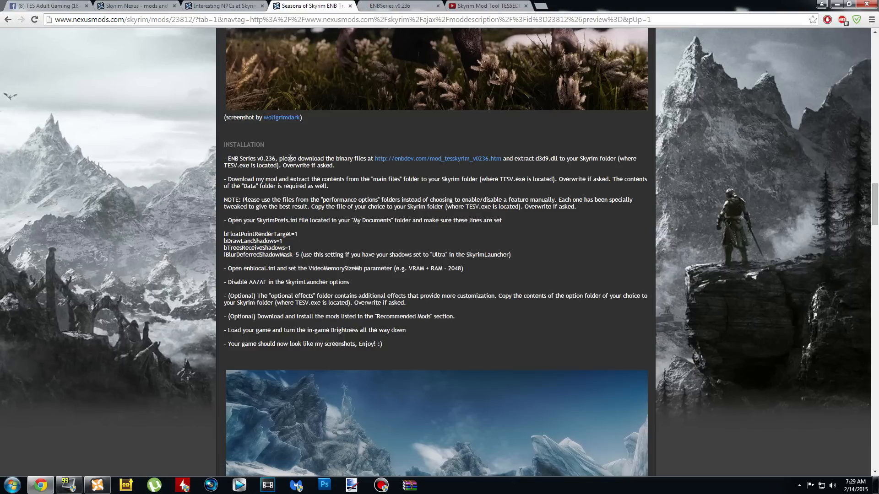
click(384, 8)
click(12, 204)
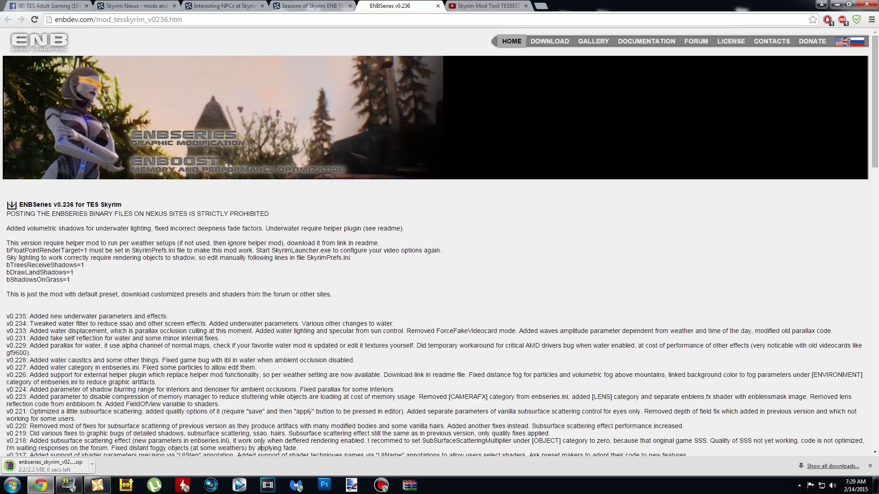
click(438, 5)
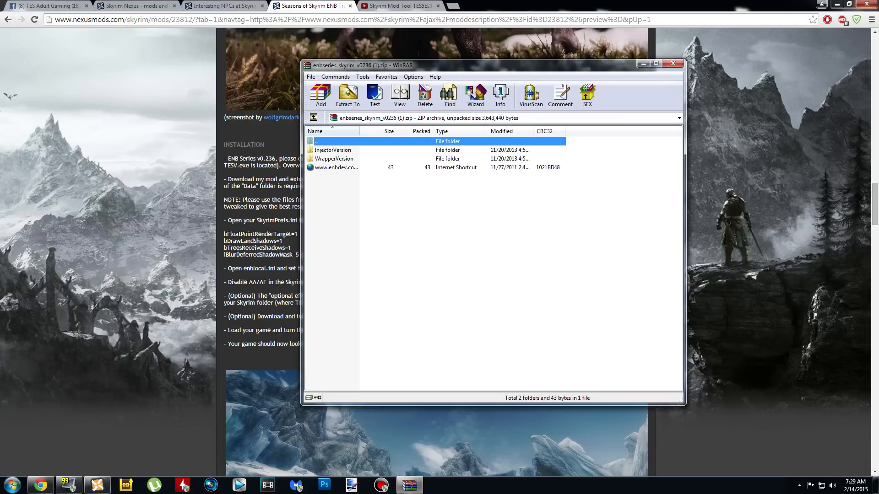
Step: Copy the downloaded enbseries_skyrim_v0236 (1).zip from the Downloads folder to the desktop and close WinRAR
drag(524, 67, 485, 64)
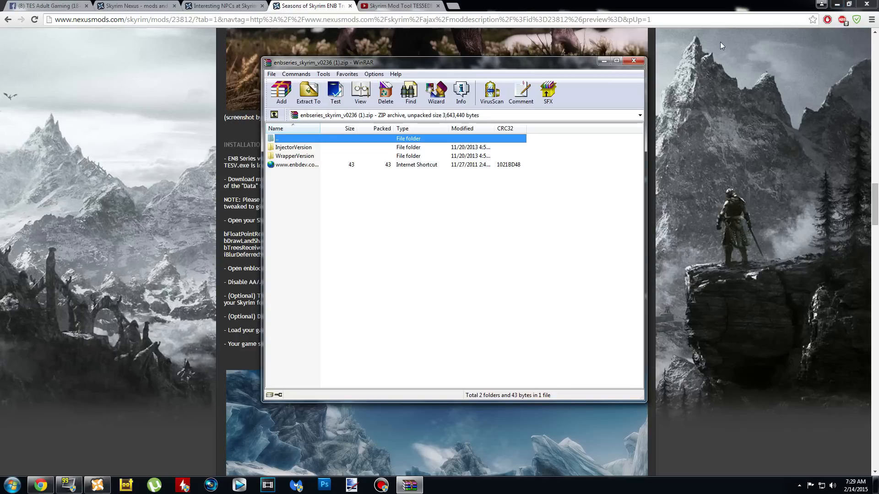
click(836, 5)
drag(507, 58, 575, 51)
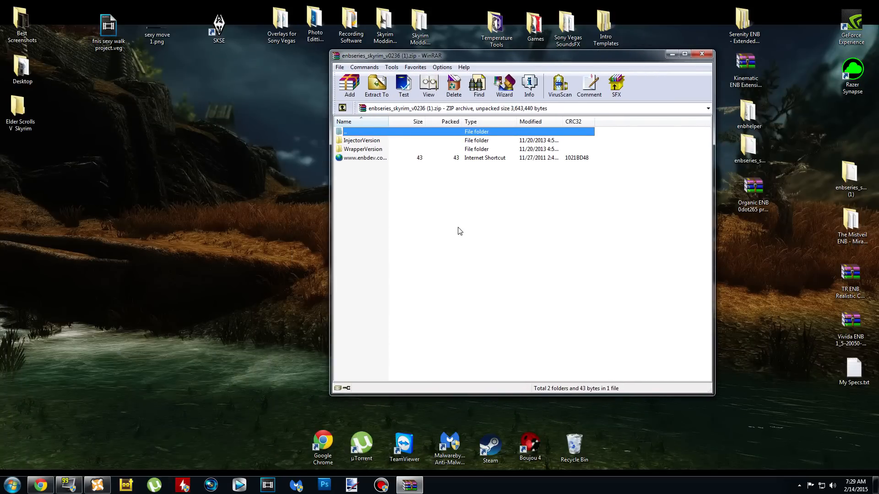
key(BackSpace)
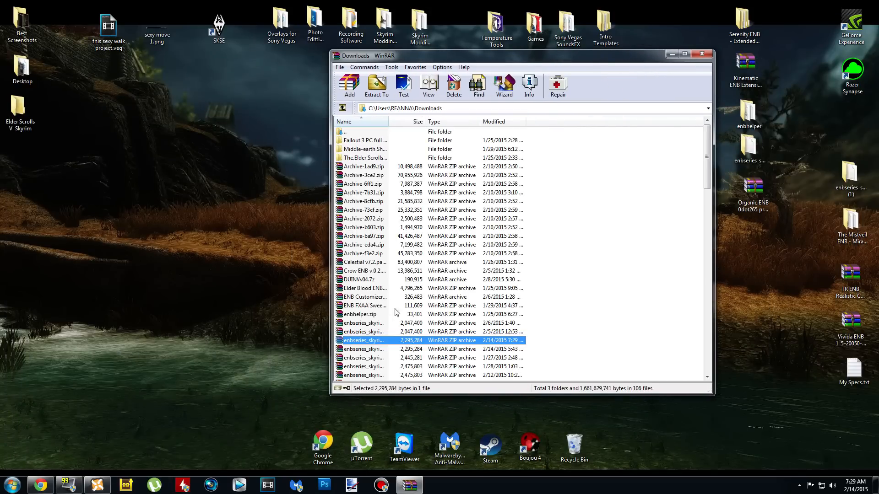
drag(414, 341, 161, 259)
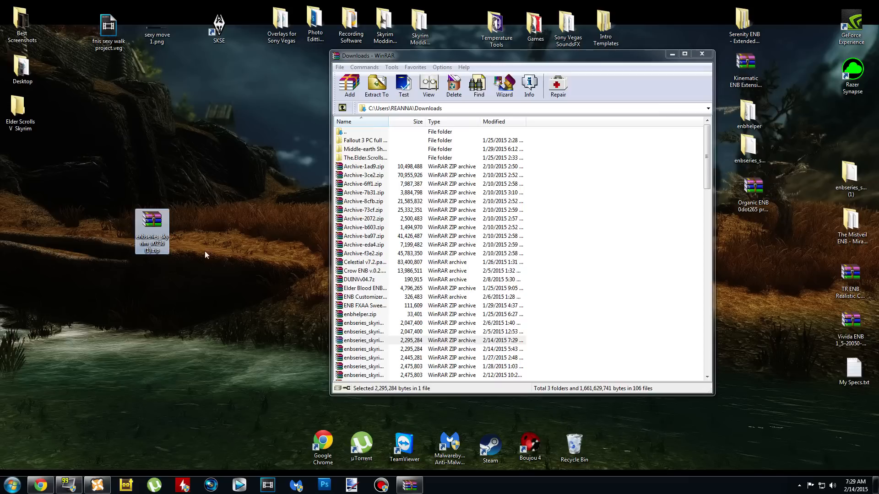
click(702, 54)
drag(160, 227, 168, 199)
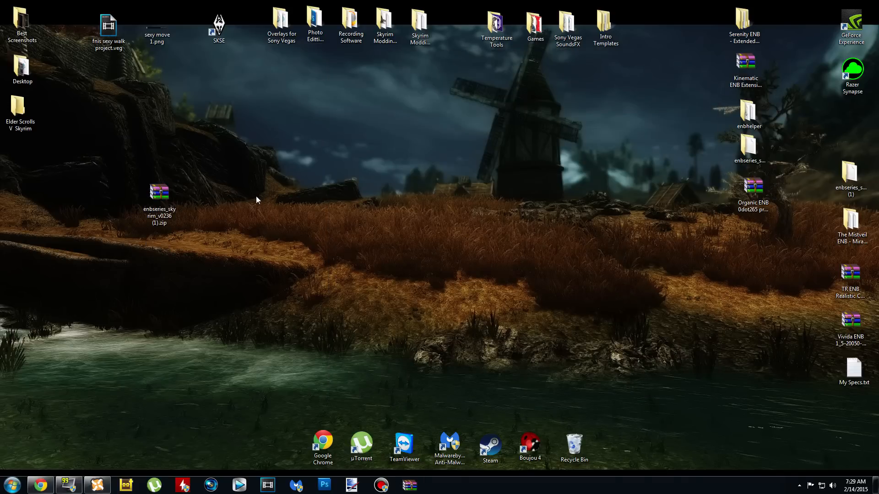
Step: Switch back to Chrome and download Seasons of Skyrim ENB Data Folder UPDATE 3 through the mod manager from the mod's files
click(41, 485)
scroll(174, 344, up, 20)
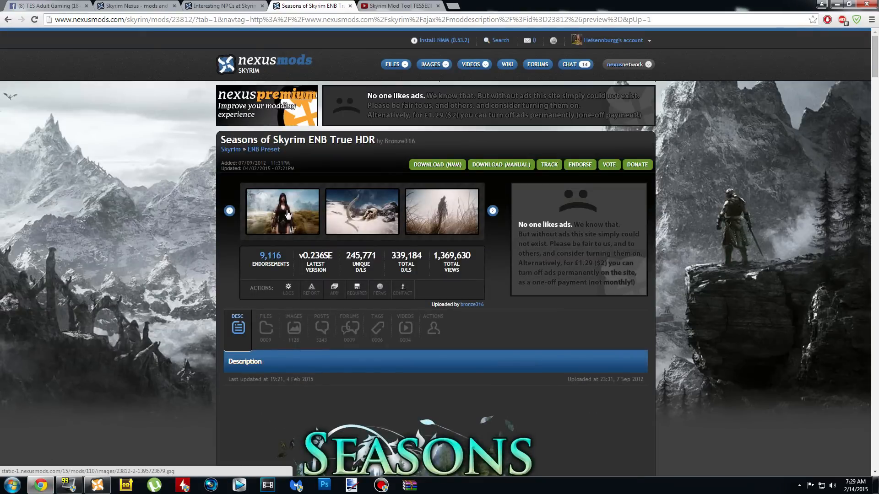
click(265, 330)
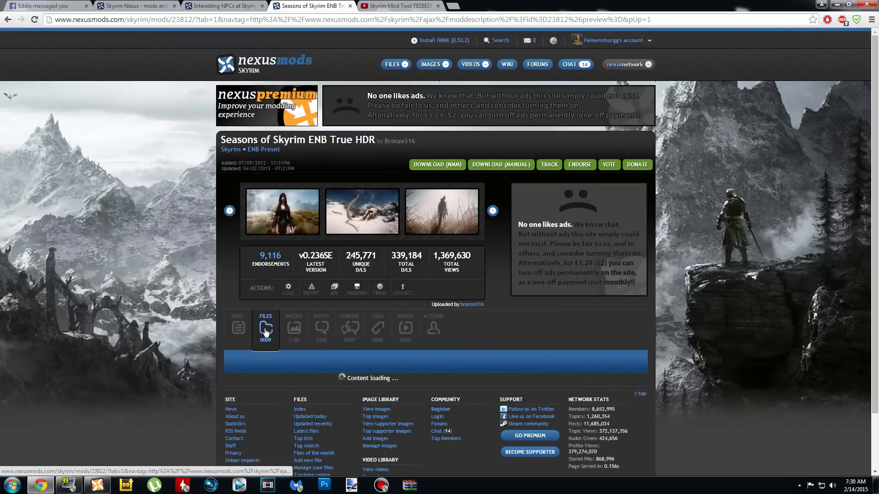
scroll(224, 350, down, 3)
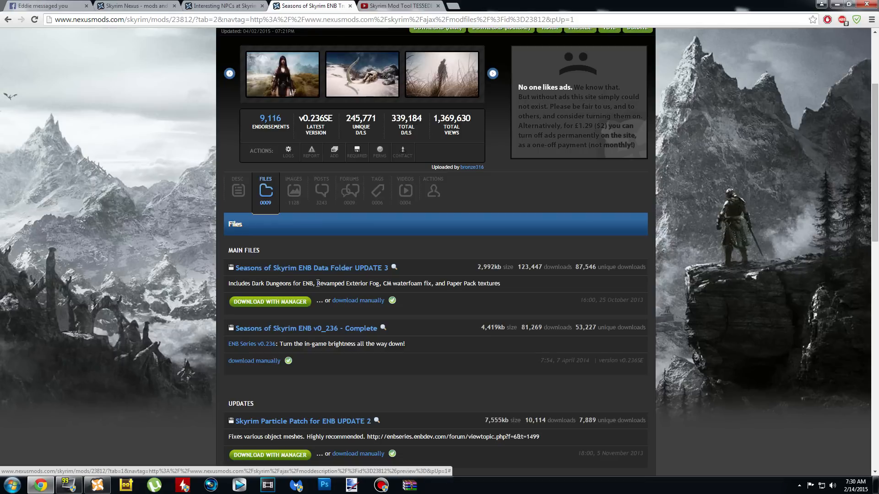
click(274, 304)
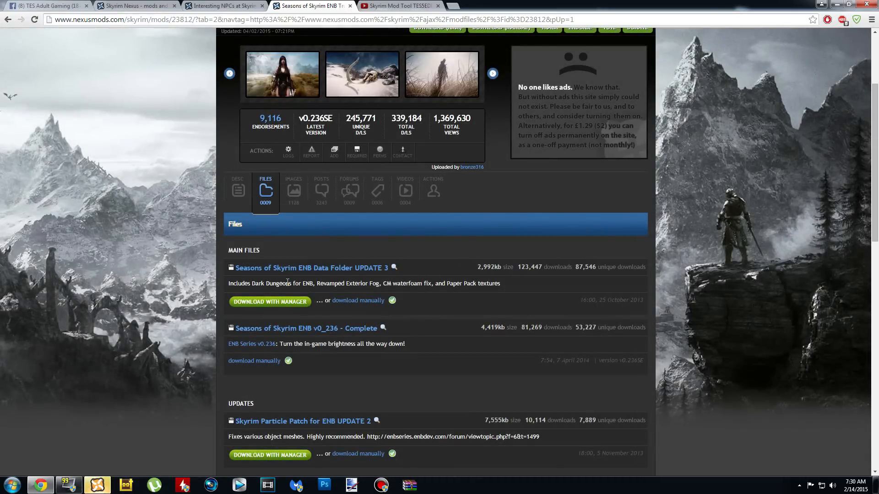
Step: Switch to Nexus Mod Manager and clear the completed downloads from its download list
click(97, 485)
click(440, 285)
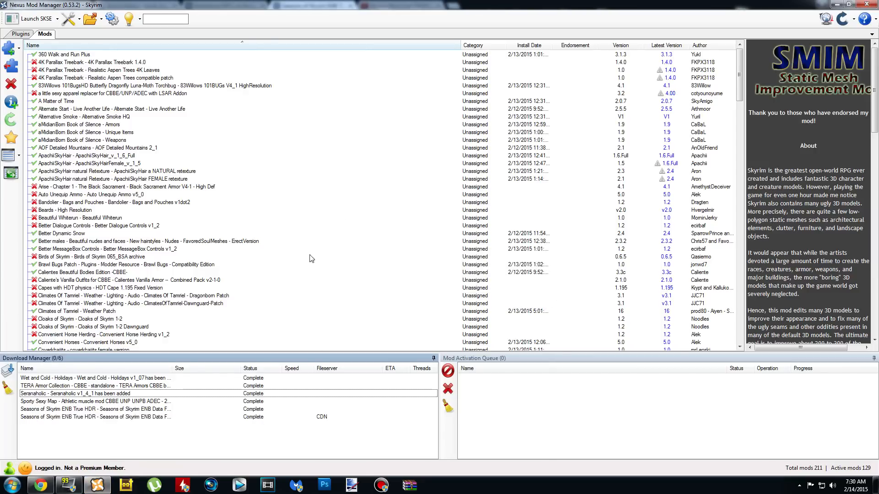
click(8, 388)
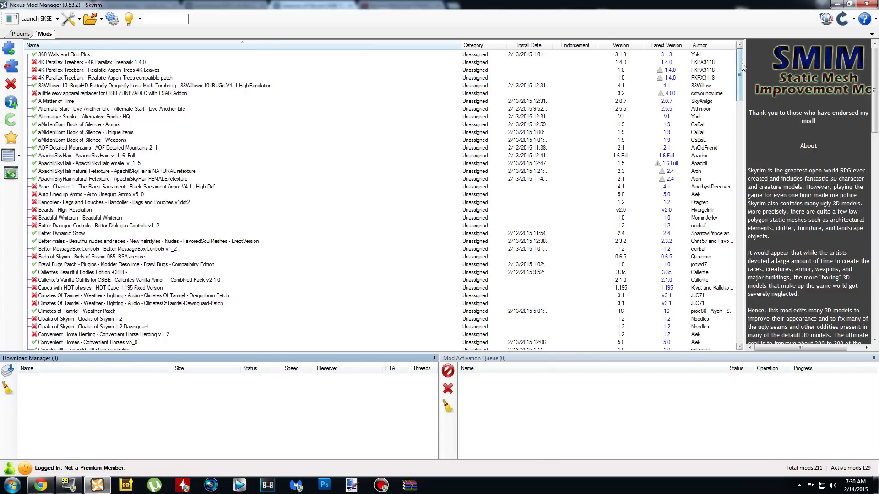
Step: Find the Seasons of Skyrim ENB entries in the mod list, select Seasons of Skyrim ENB Data, and minimize the mod manager
drag(741, 74, 747, 265)
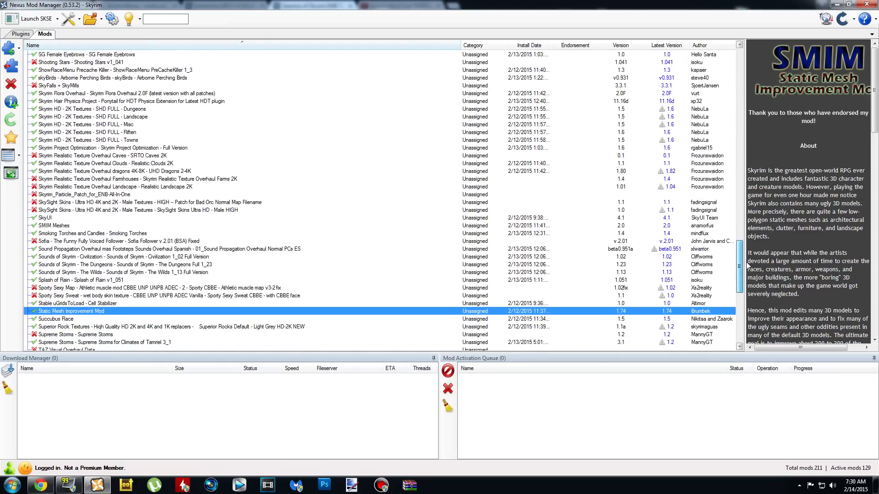
drag(747, 266, 738, 236)
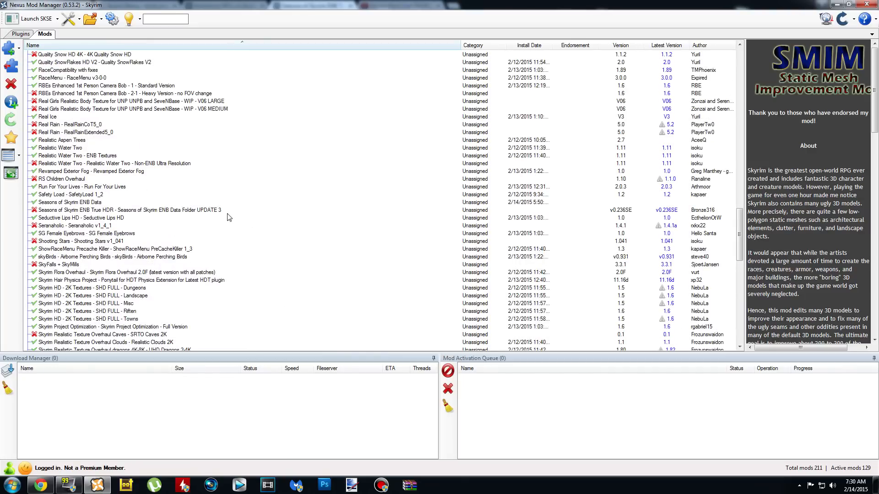
click(124, 202)
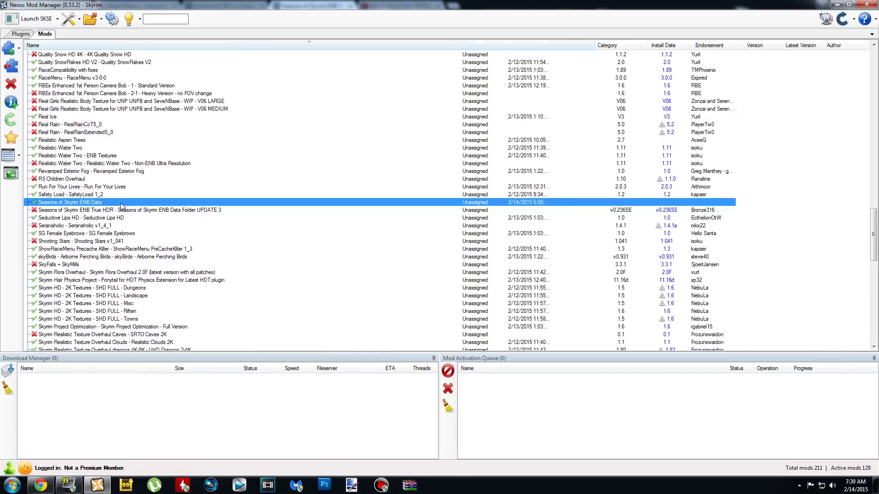
click(227, 211)
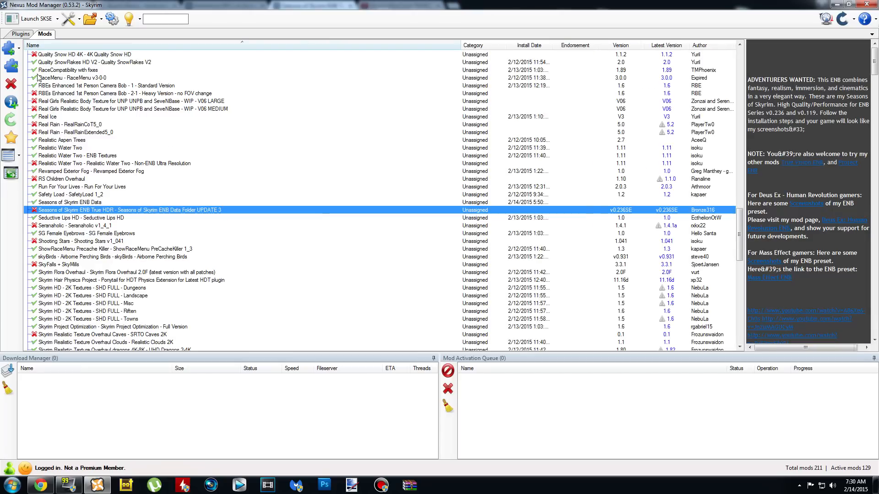
click(122, 202)
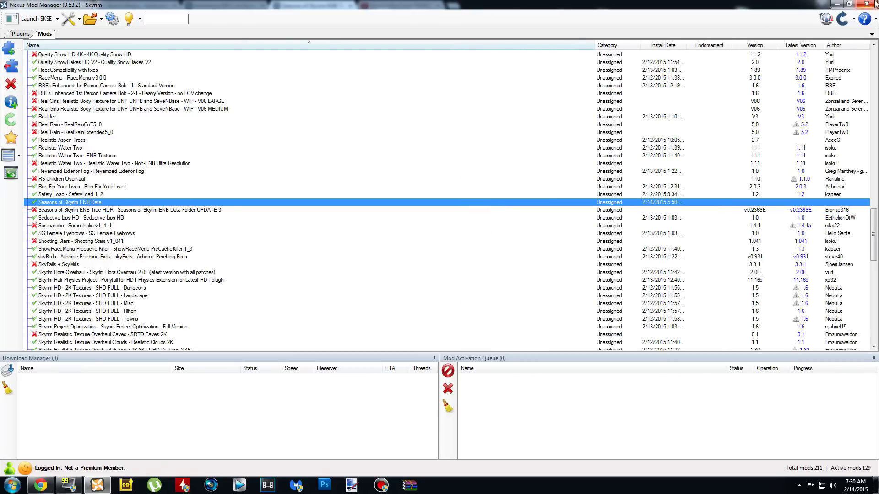
click(837, 5)
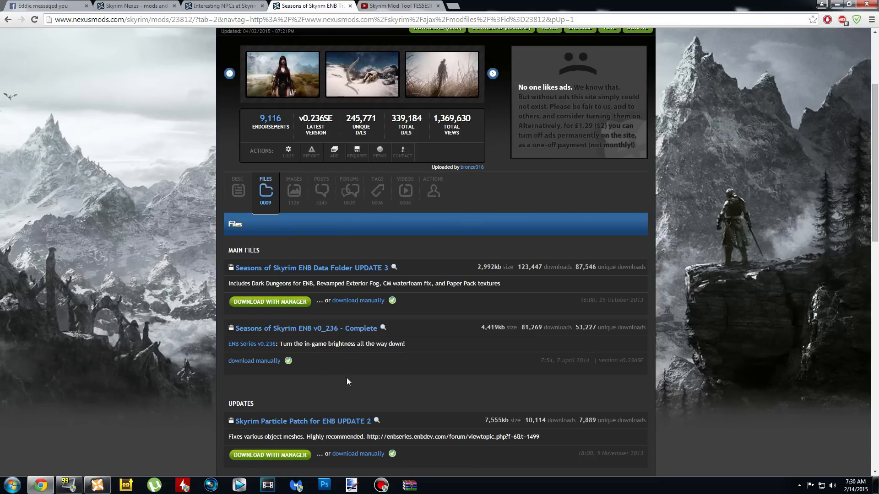
Step: Manually download Seasons of Skyrim ENB v0_236 - Complete and return to the mod's description
scroll(431, 317, down, 1)
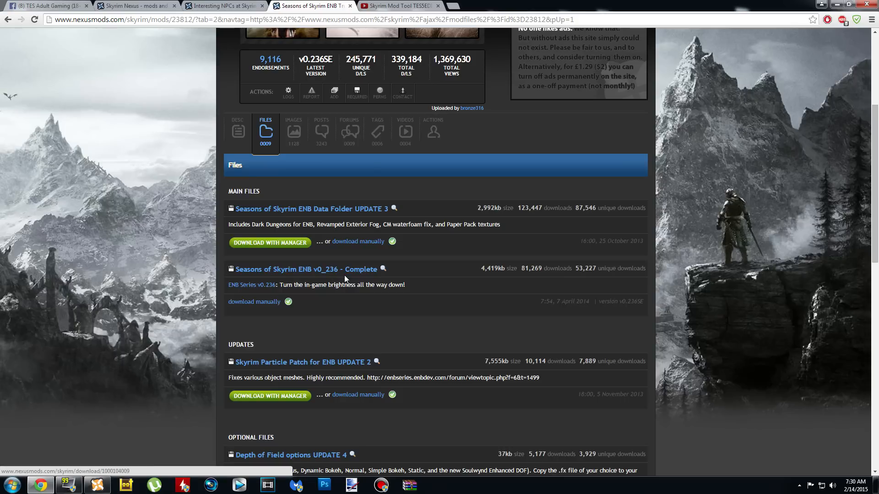
click(253, 302)
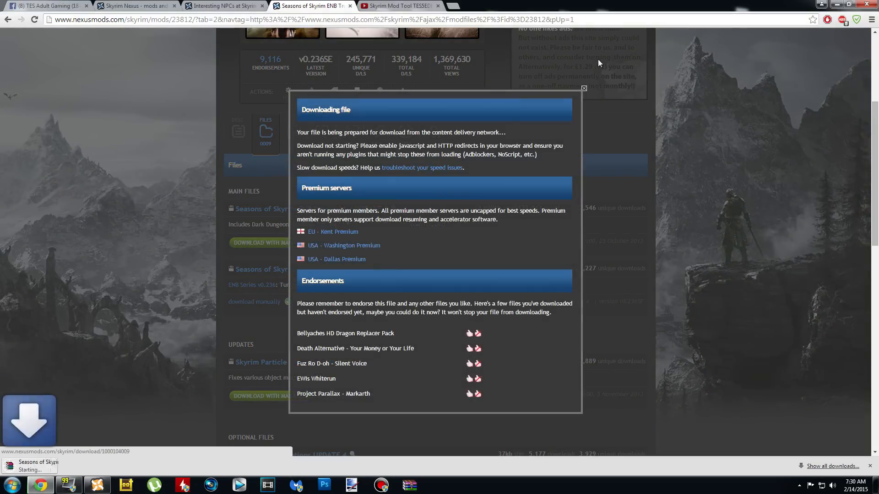
click(584, 89)
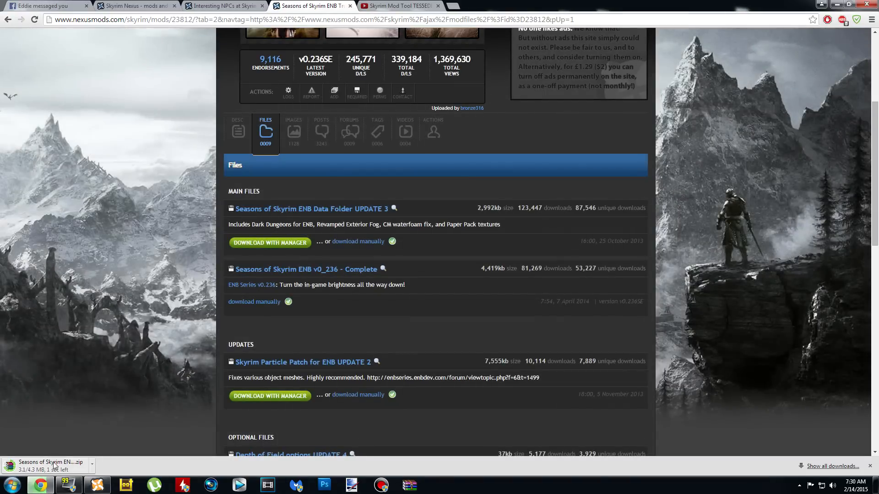
click(237, 132)
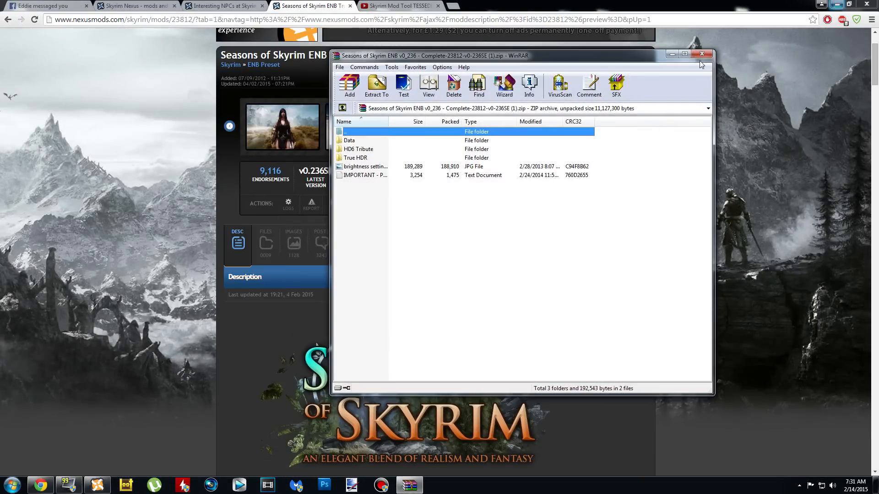
Step: Copy the downloaded Seasons of Skyrim ENB v0_236 - Complete zip from the Downloads folder to the desktop and close WinRAR
click(837, 4)
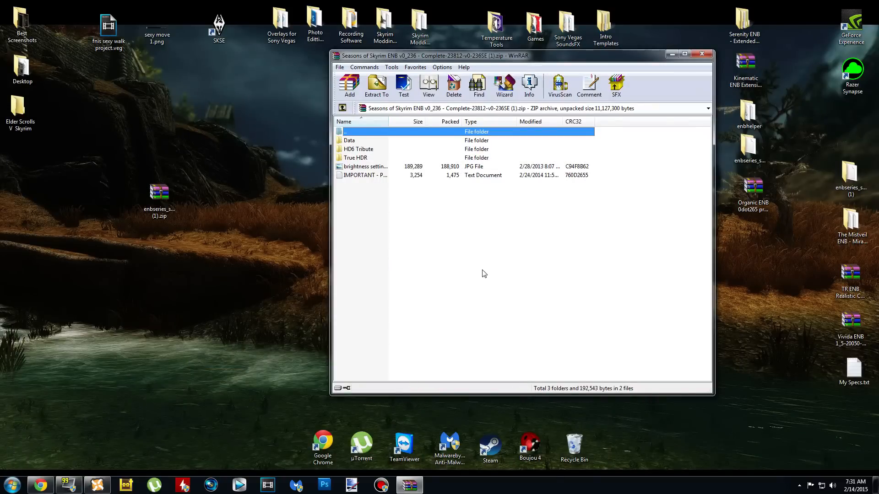
key(BackSpace)
drag(411, 378, 157, 285)
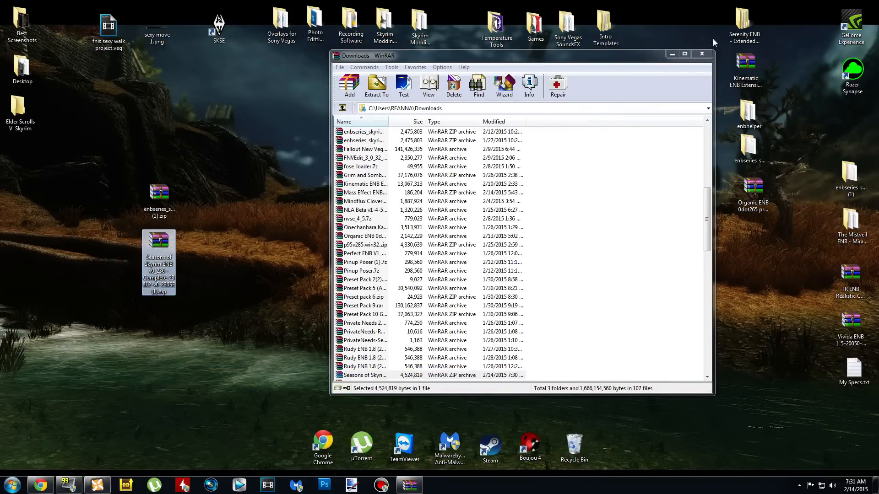
click(702, 54)
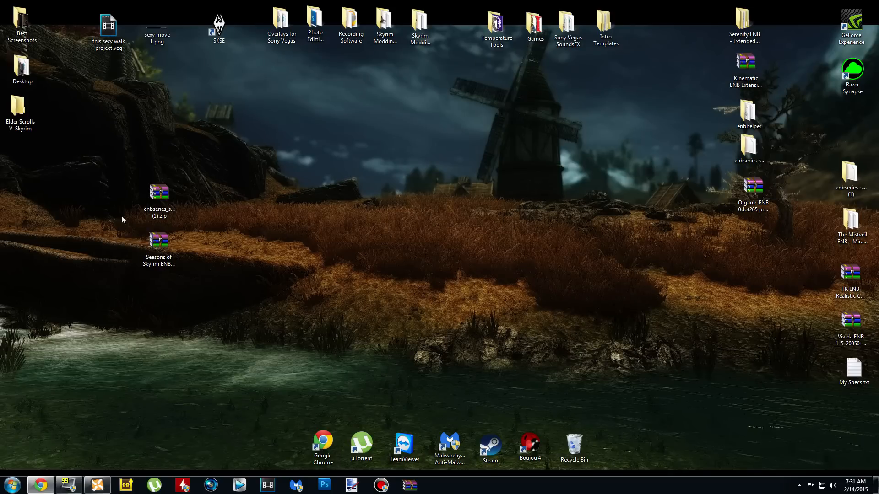
drag(119, 145, 196, 326)
click(279, 288)
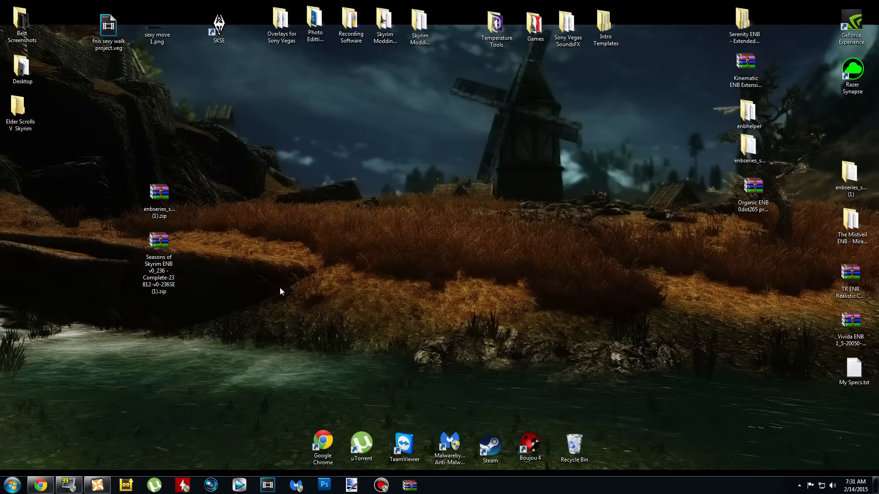
Step: Extract enbseries_skyrim_v0236 (1).zip into its own folder, place that folder beside the zip on the desktop, and delete the zip
click(158, 197)
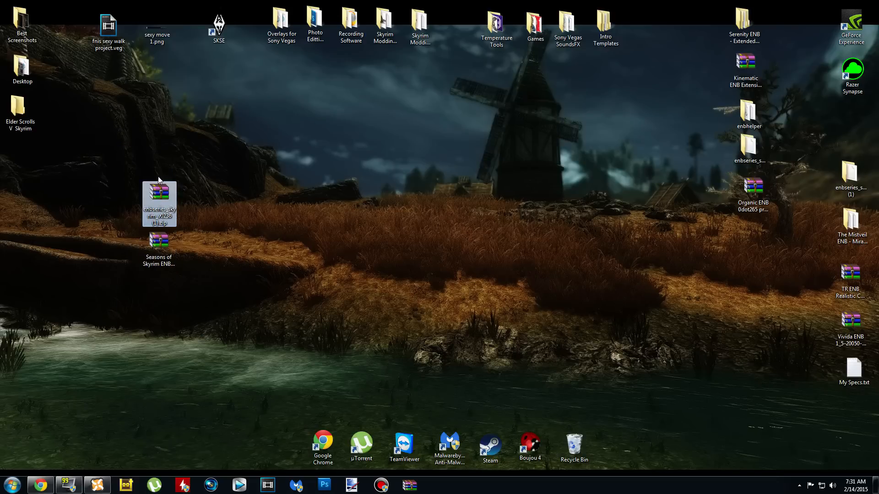
right_click(161, 192)
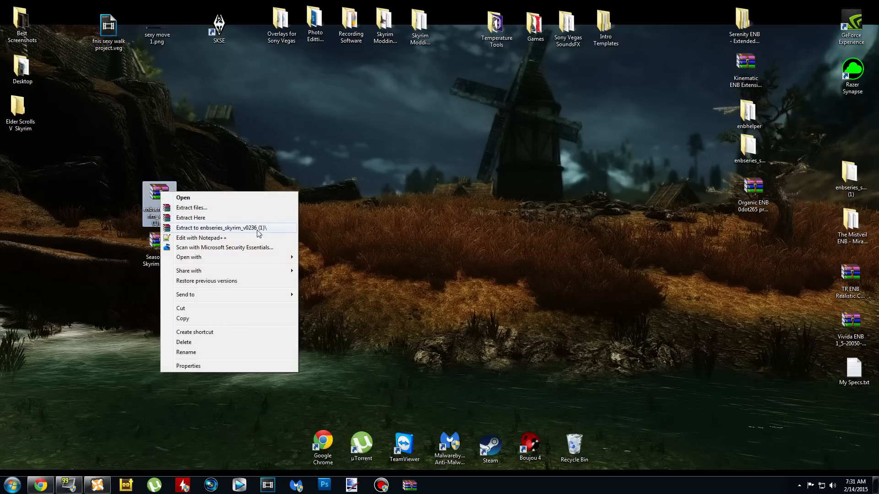
click(282, 229)
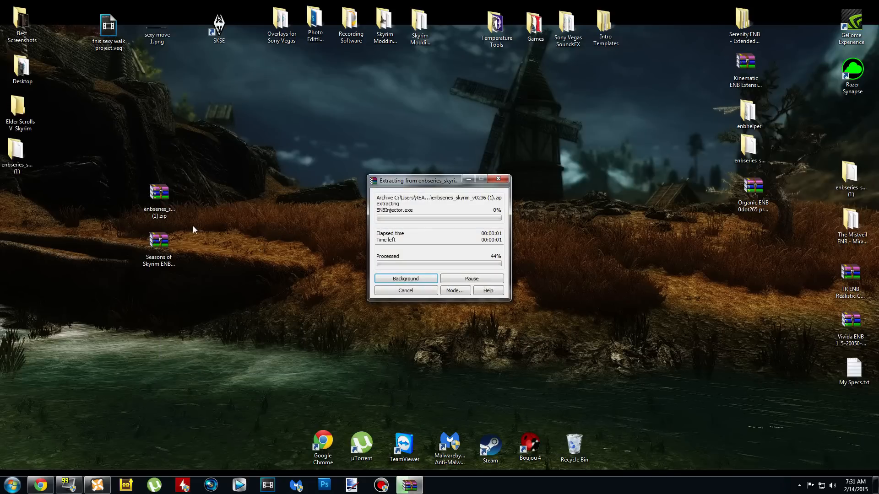
drag(31, 150, 215, 201)
click(318, 197)
click(160, 195)
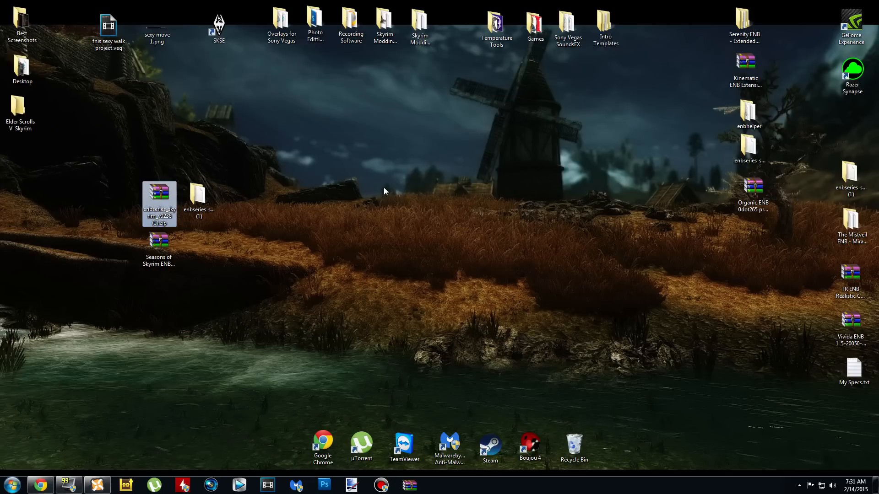
key(Delete)
key(Return)
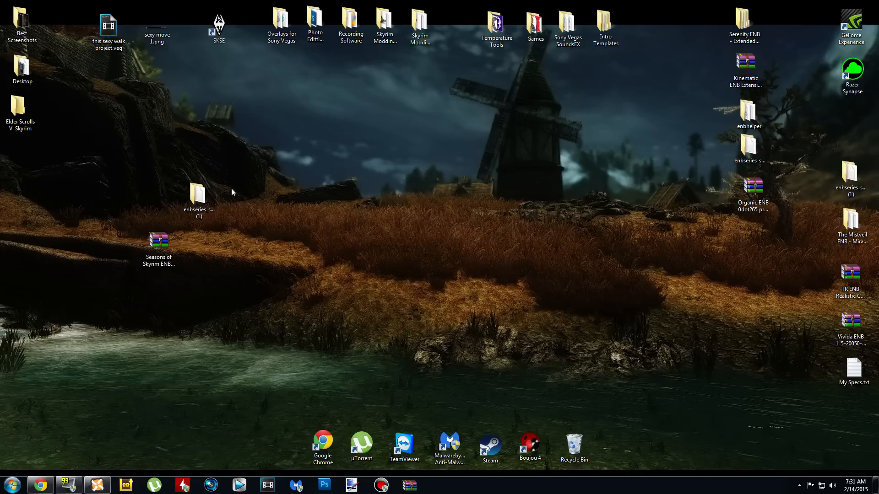
Step: Extract the Seasons of Skyrim ENB v0_236 - Complete zip into its own folder beside it on the desktop, and delete the zip
click(159, 243)
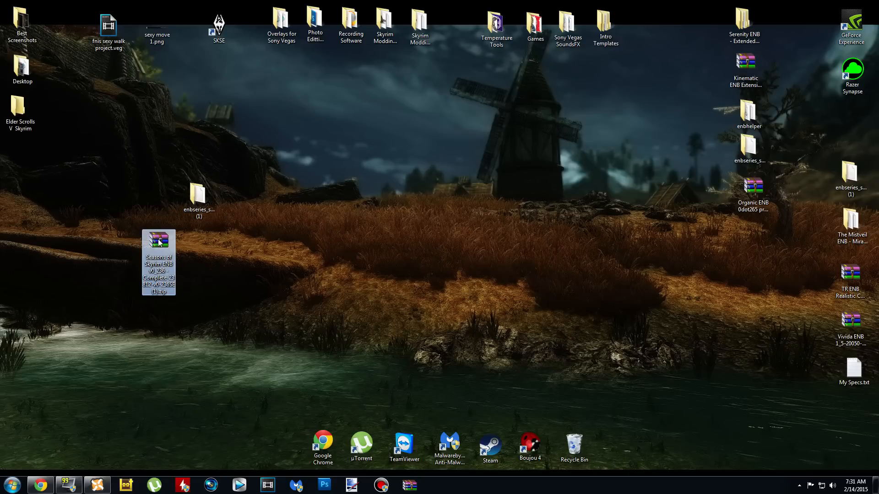
right_click(159, 243)
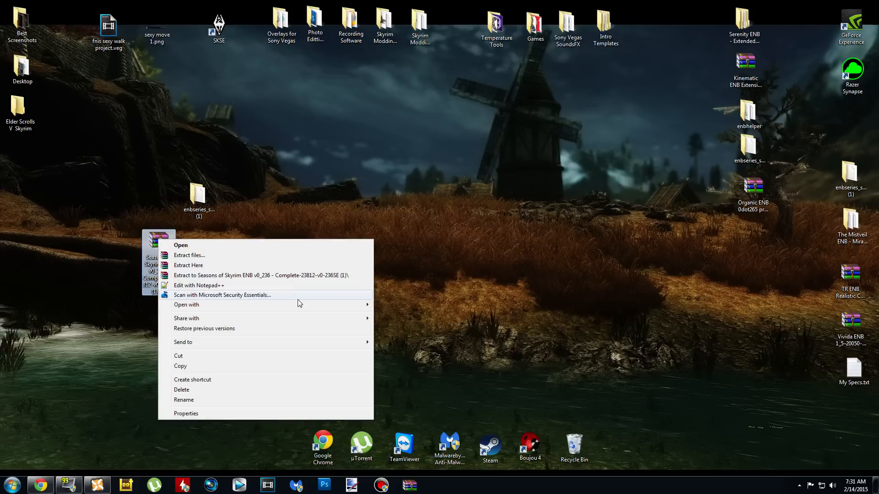
click(316, 276)
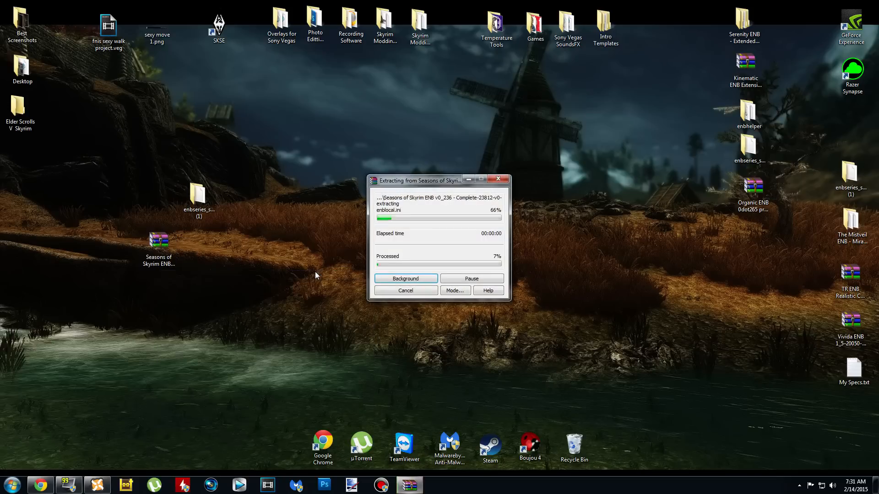
drag(11, 151, 197, 245)
click(159, 242)
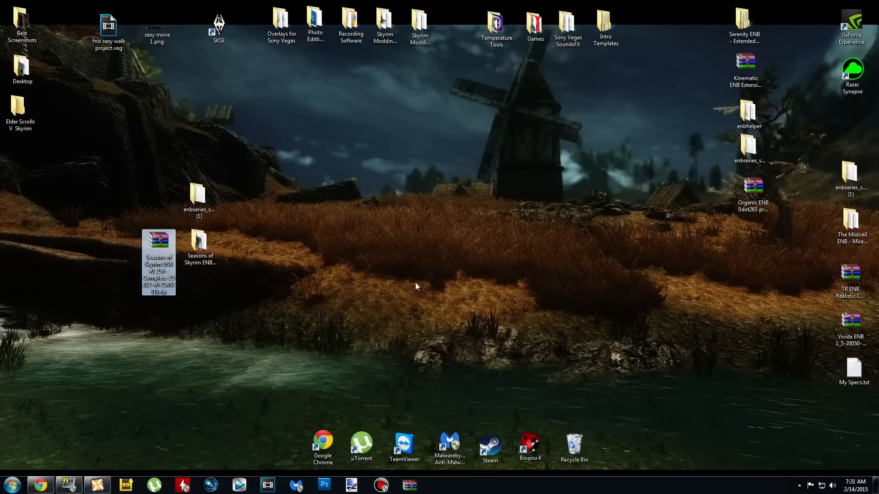
key(Delete)
key(Return)
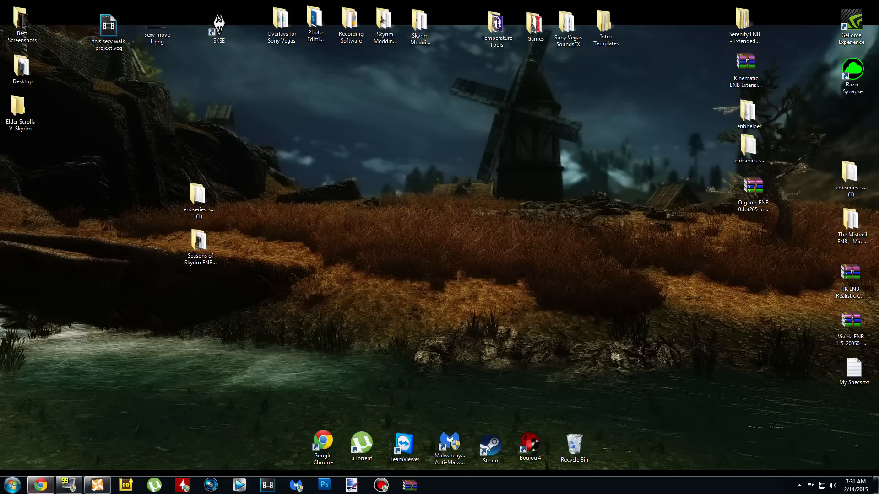
Step: Review the installation instructions on the Seasons of Skyrim ENB mod page in the browser, and minimize the browser
click(35, 488)
scroll(656, 235, down, 12)
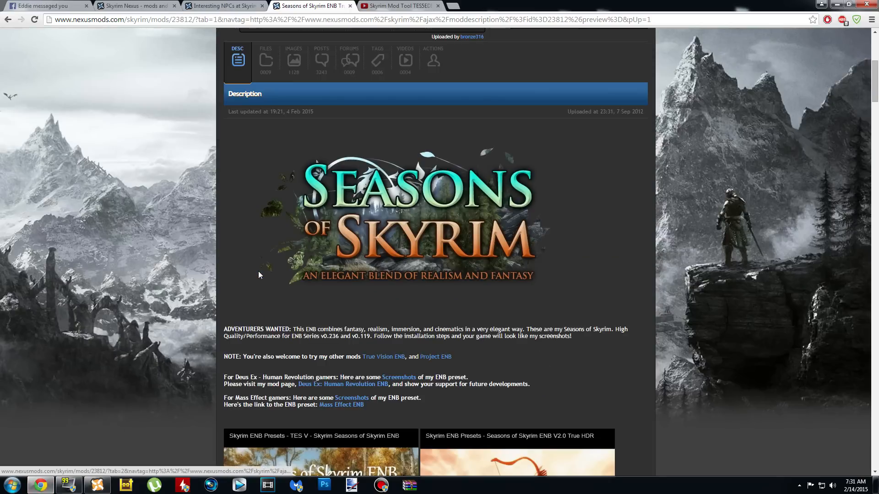
scroll(655, 235, down, 20)
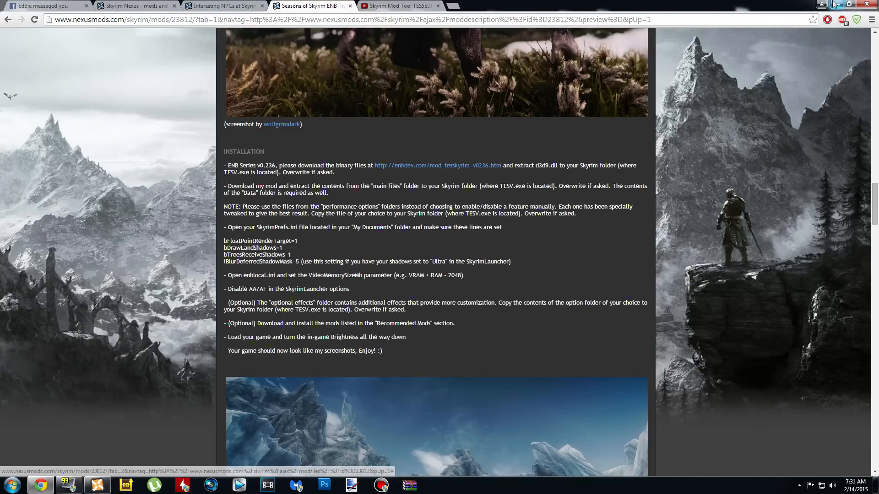
click(836, 4)
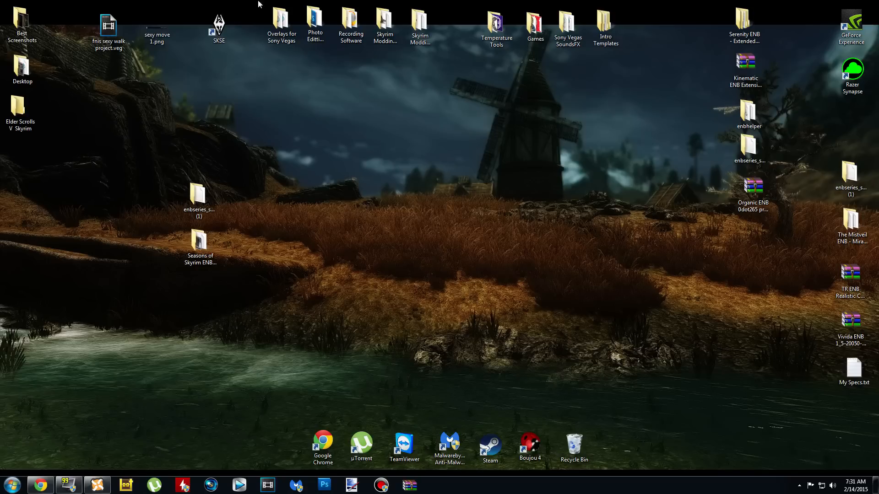
Step: Open the Skyrim installation folder through the SKSE shortcut's file location and shrink its window to sit over the desktop
right_click(229, 25)
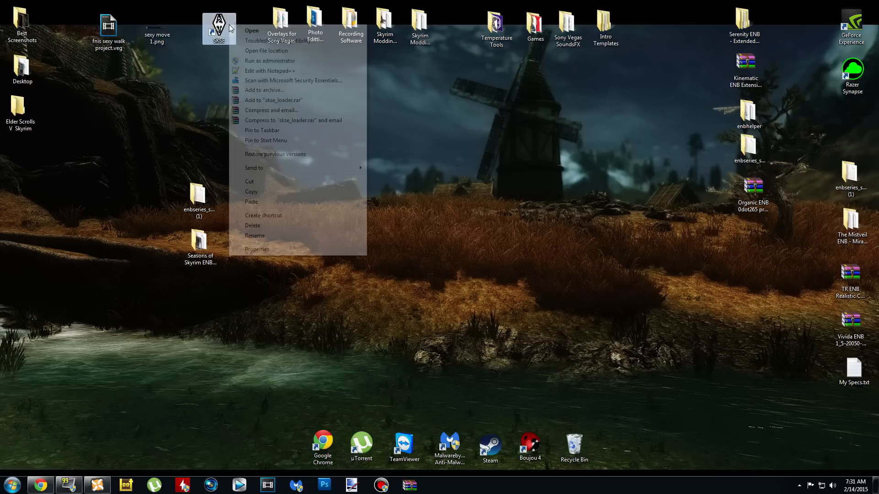
click(305, 51)
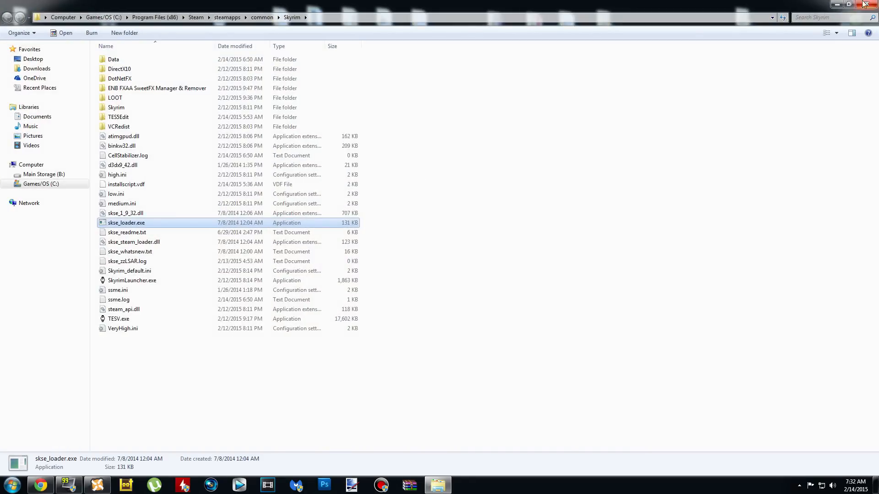
click(850, 4)
drag(564, 20, 613, 21)
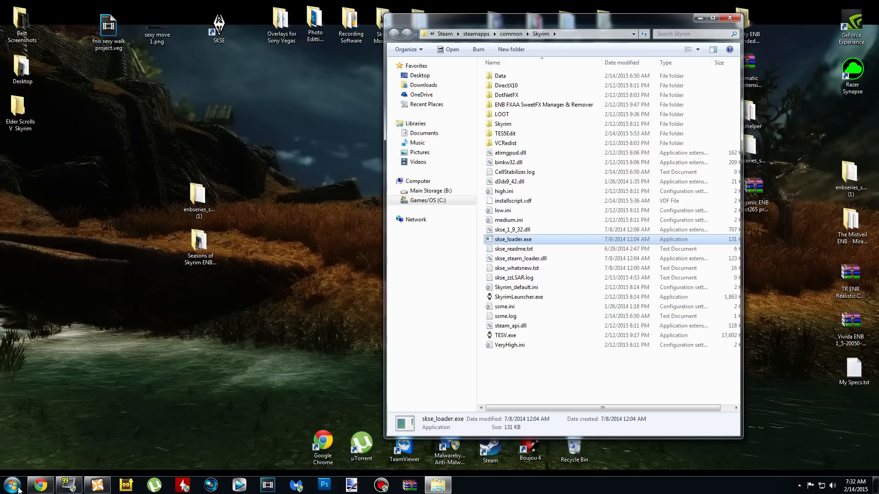
Step: Open a second Explorer window and browse Games/OS (C:) through Program Files (x86), Steam, steamapps and common to the Skyrim folder
key(super)
click(150, 372)
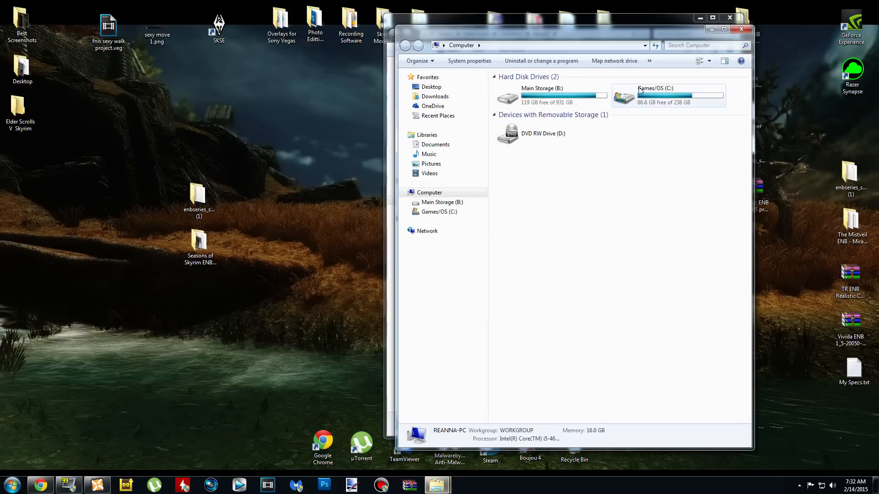
double_click(668, 102)
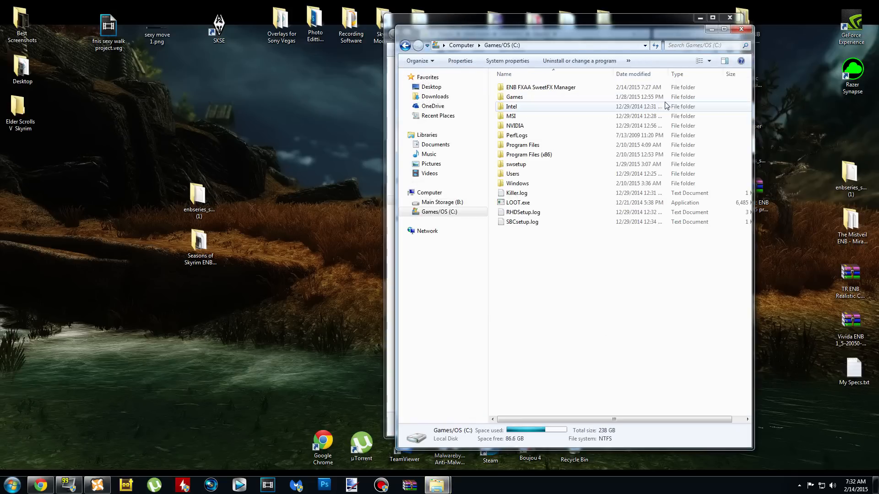
double_click(586, 155)
double_click(535, 339)
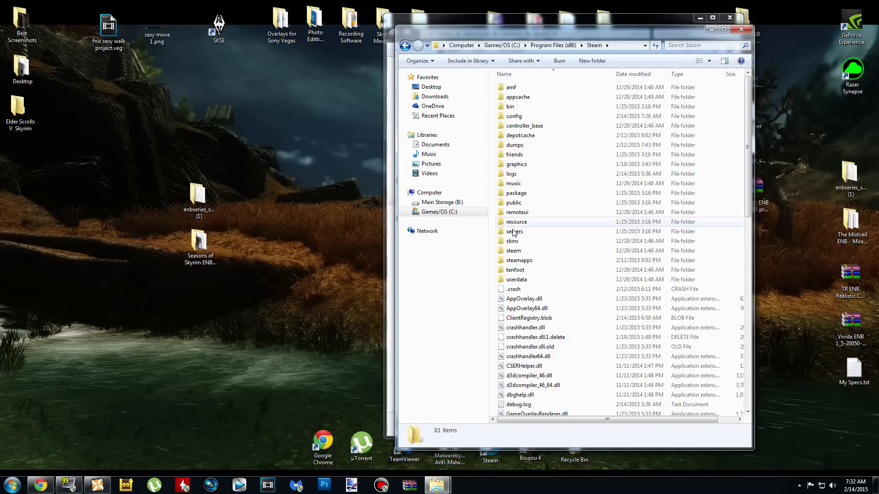
double_click(547, 261)
double_click(561, 87)
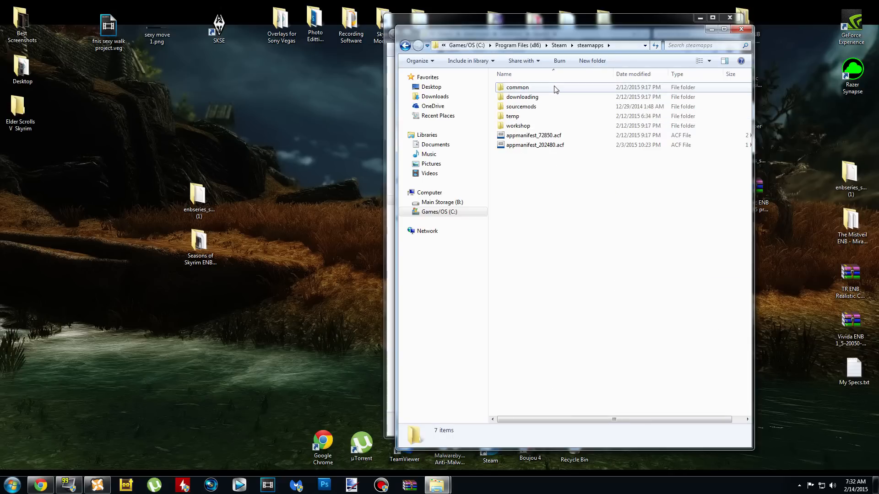
double_click(561, 87)
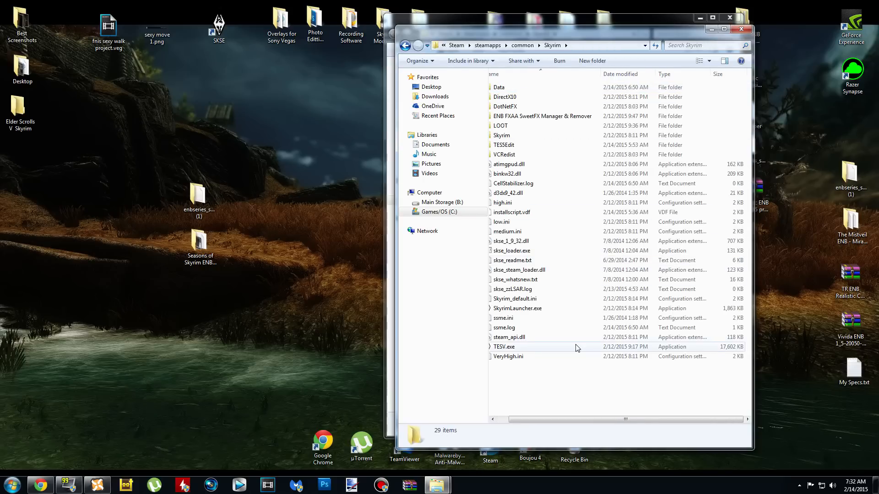
Step: Examine TESV.exe, SkyrimLauncher.exe and the Data folder's contents in the Skyrim folder, and close this second window
click(525, 350)
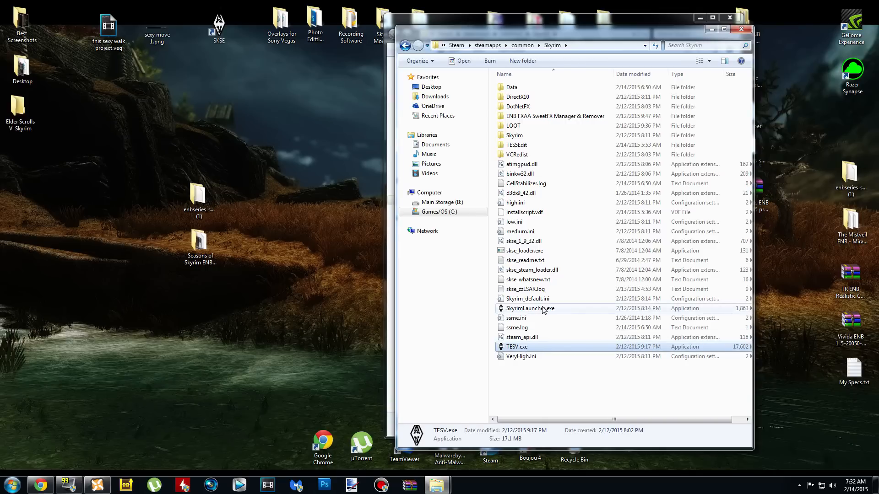
click(543, 310)
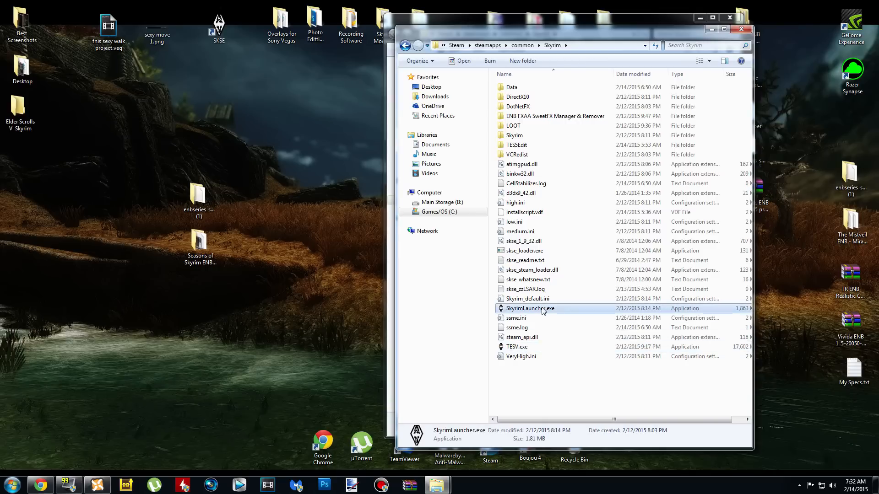
click(525, 90)
double_click(525, 90)
scroll(563, 302, down, 5)
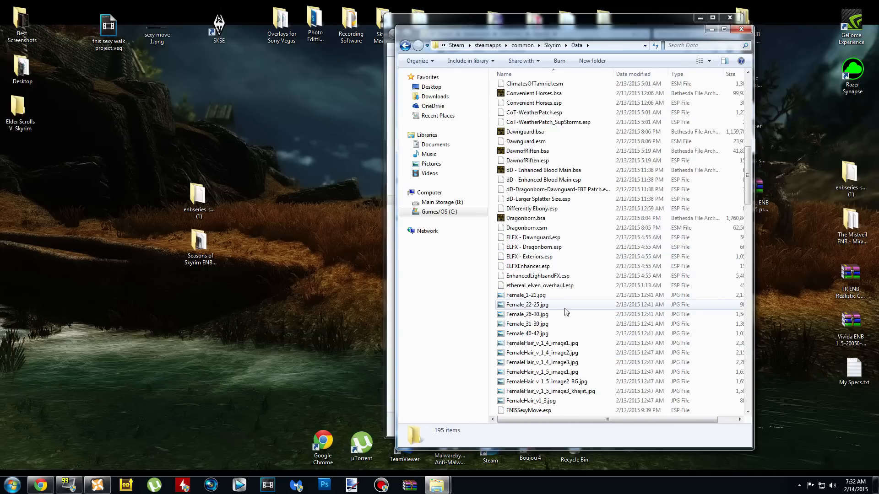
scroll(566, 311, up, 7)
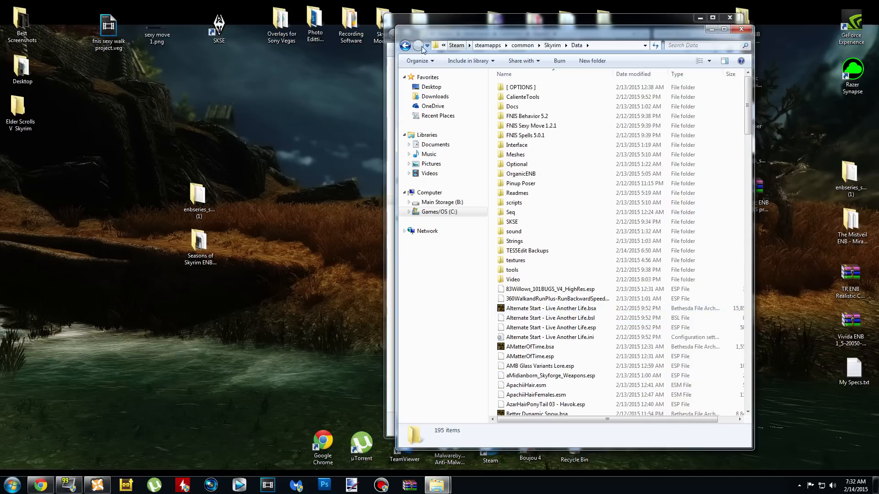
click(405, 46)
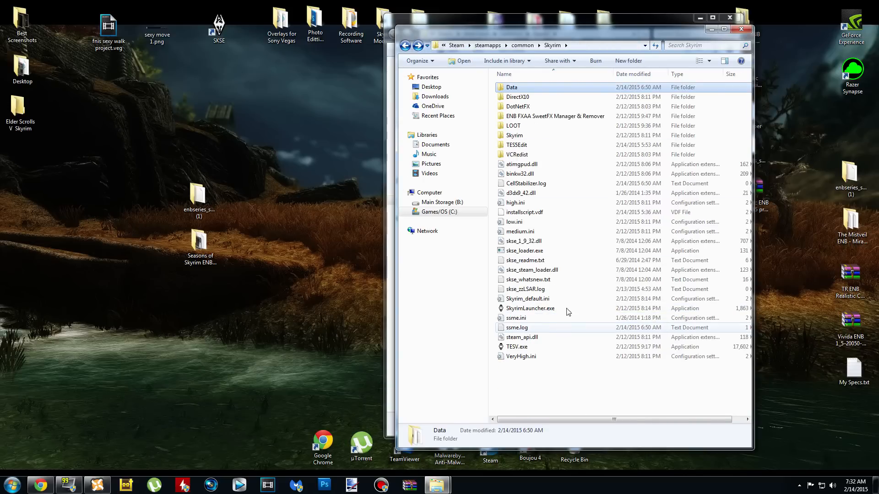
click(751, 30)
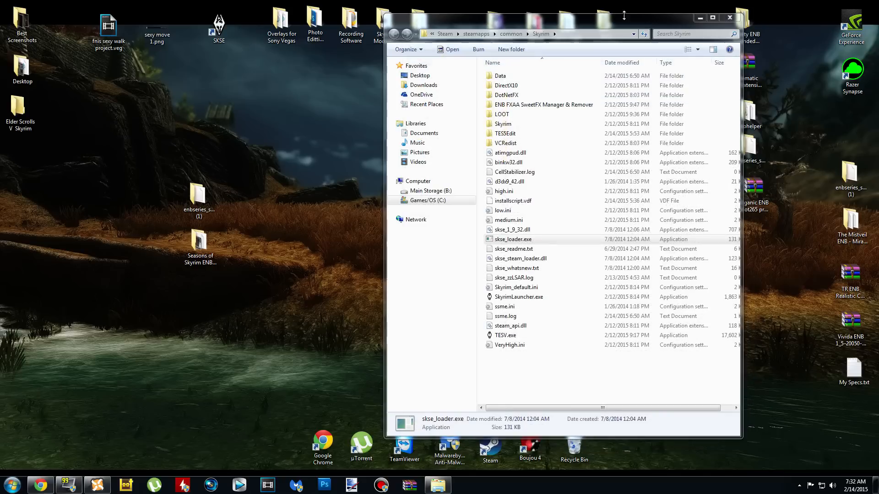
Step: Arrange the Skyrim folder and the extracted enbseries_skyrim_v0236 (1) folder side by side, and open WrapperVersion in the latter
mouse_move(594, 21)
mouse_down()
mouse_move(622, 14)
mouse_move(632, 25)
mouse_move(586, 21)
mouse_up()
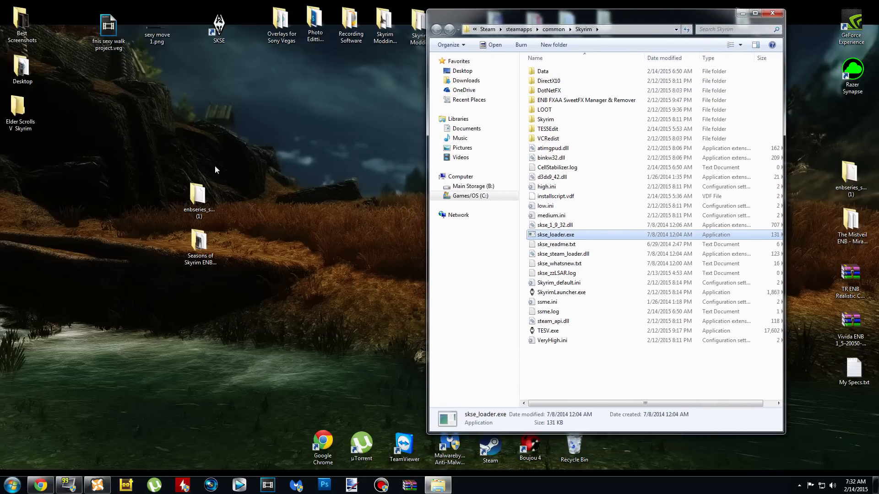
double_click(198, 196)
drag(628, 29, 238, 24)
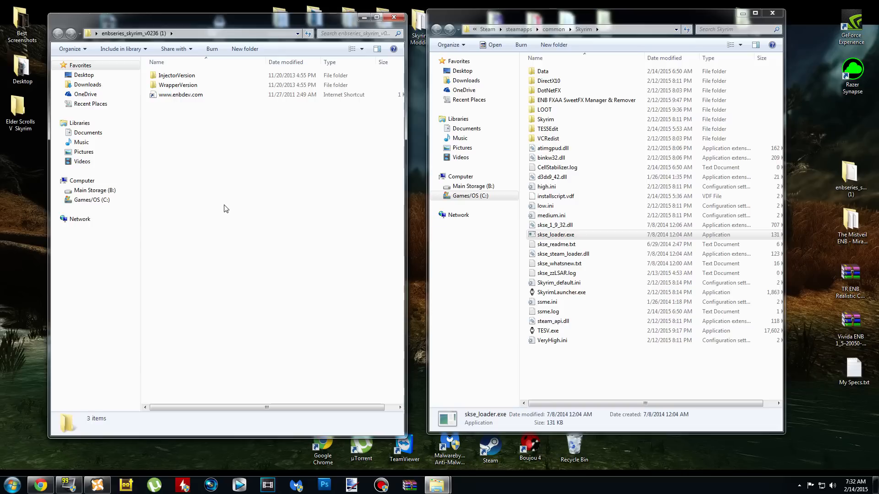
double_click(206, 86)
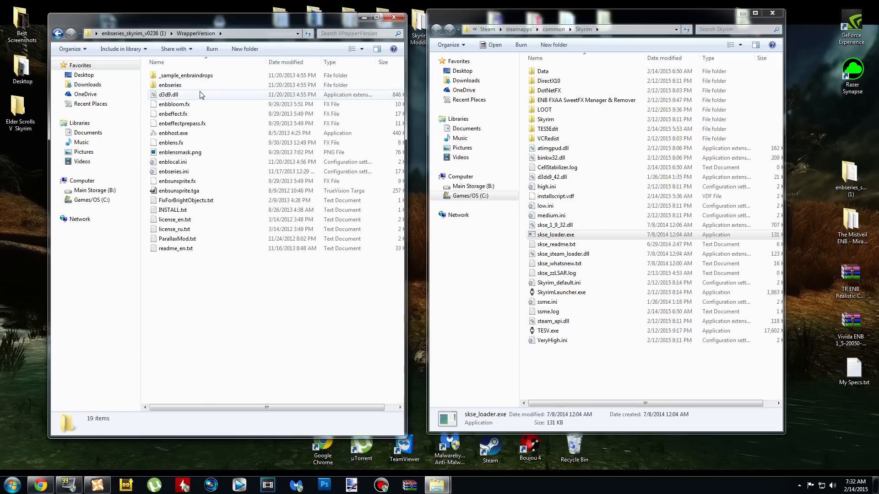
Step: Copy d3d9.dll from the WrapperVersion folder into the Skyrim folder
click(194, 96)
right_click(195, 97)
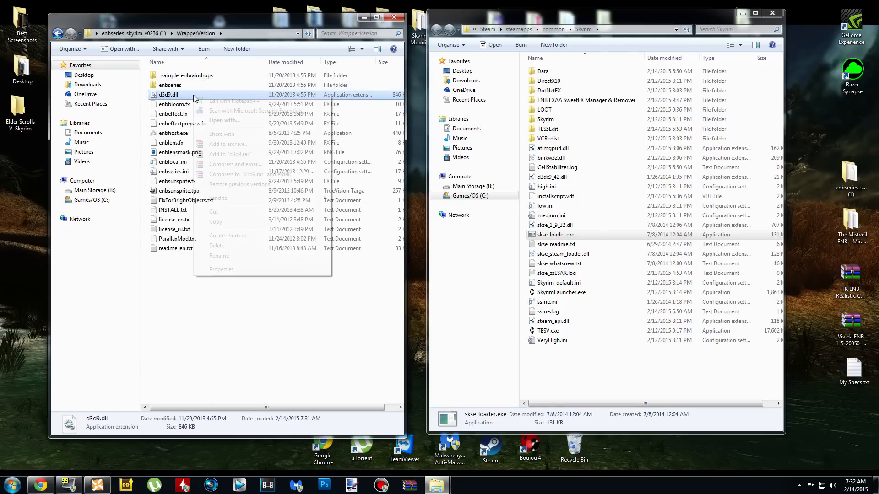
click(244, 222)
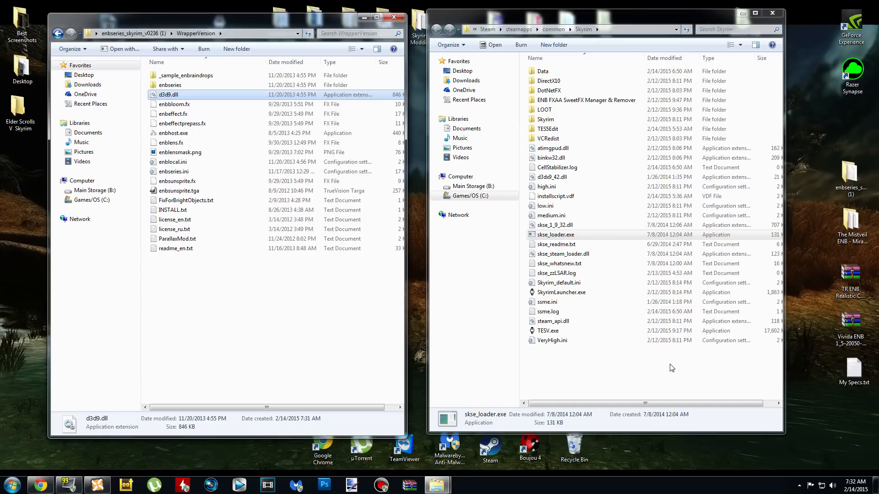
click(586, 359)
right_click(560, 365)
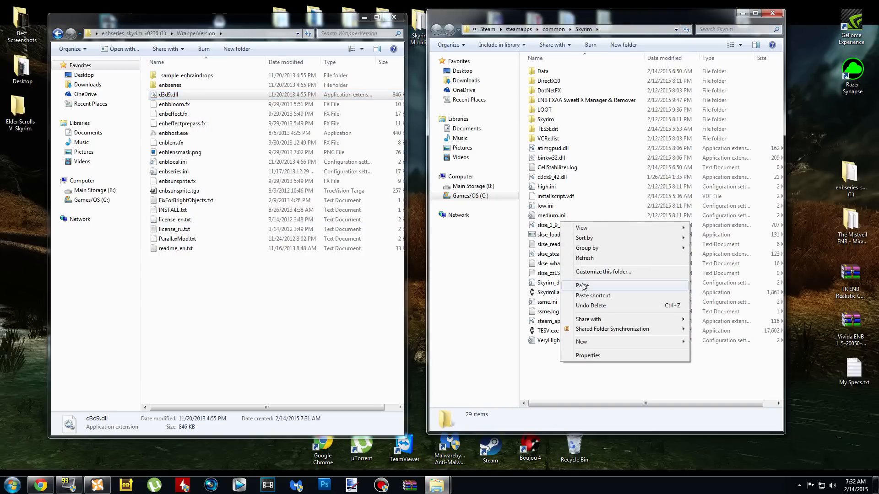
click(583, 285)
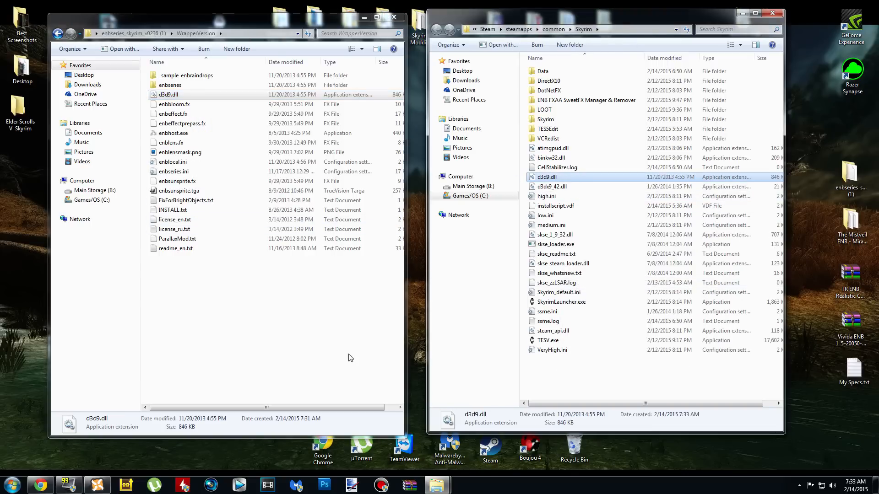
drag(244, 25, 236, 26)
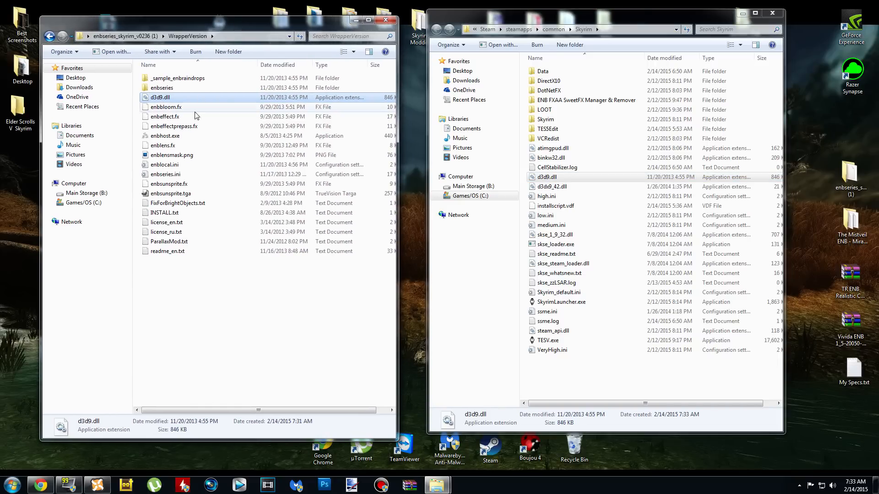
Step: Close the WrapperVersion window and delete the extracted enbseries folder from the desktop
click(209, 137)
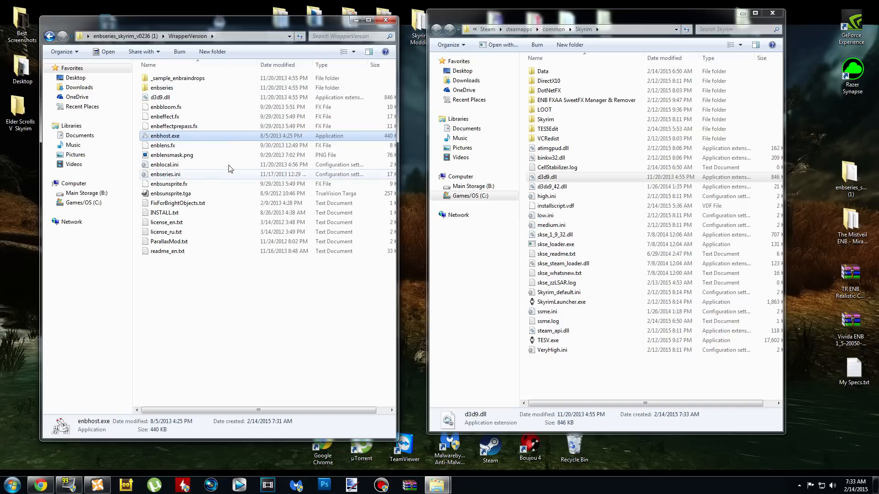
click(170, 98)
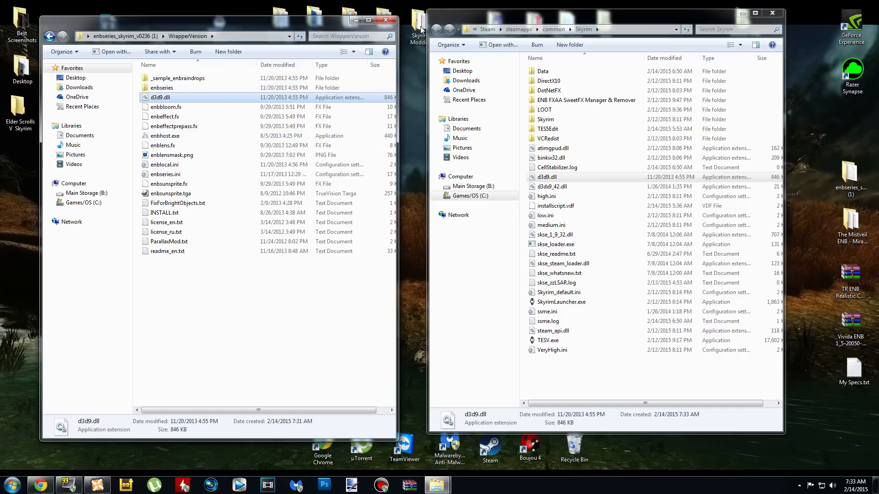
click(386, 20)
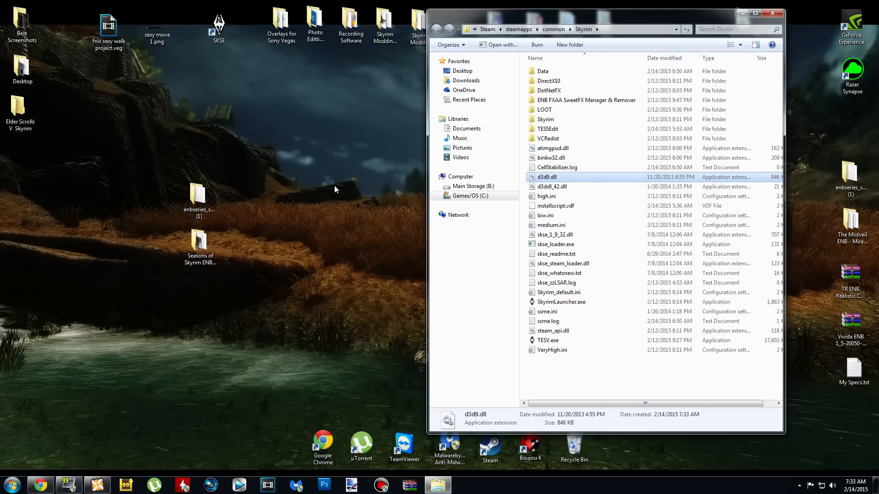
click(204, 197)
key(Delete)
key(Return)
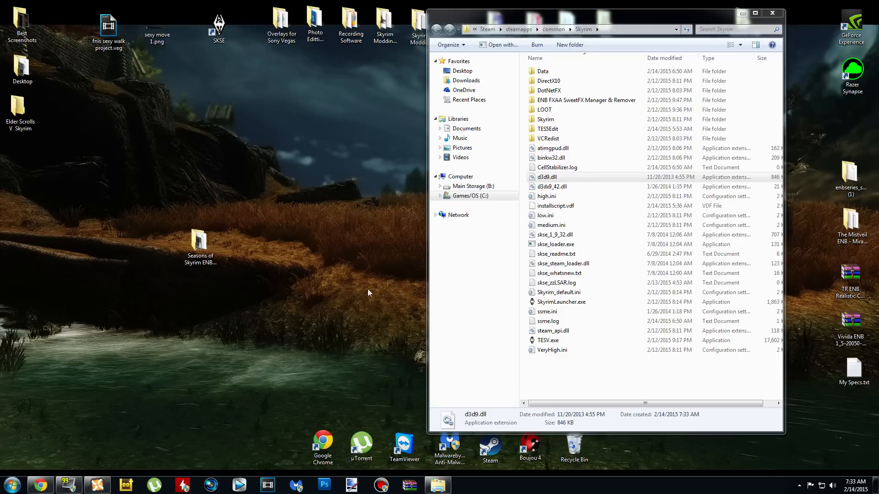
Step: Switch to Chrome, read the mod page's installation instructions for the "main files" and Data folders, and minimise the browser
click(46, 484)
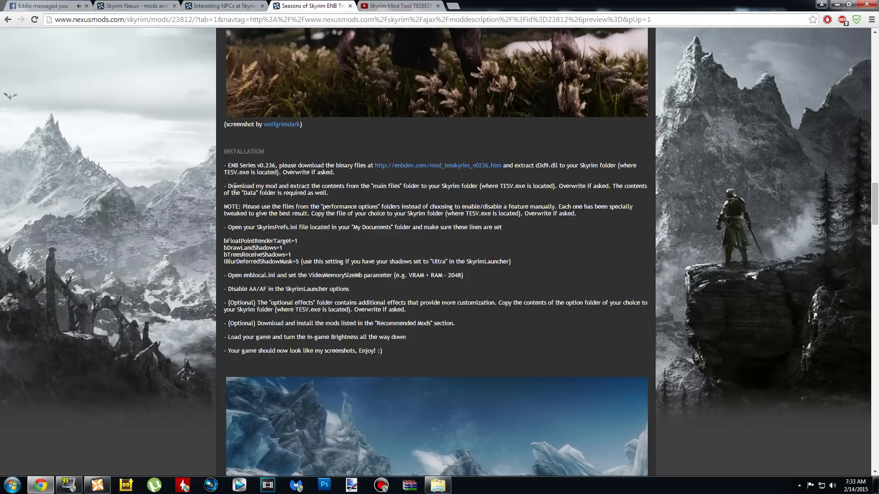
drag(234, 186, 508, 187)
click(374, 195)
click(659, 126)
click(837, 4)
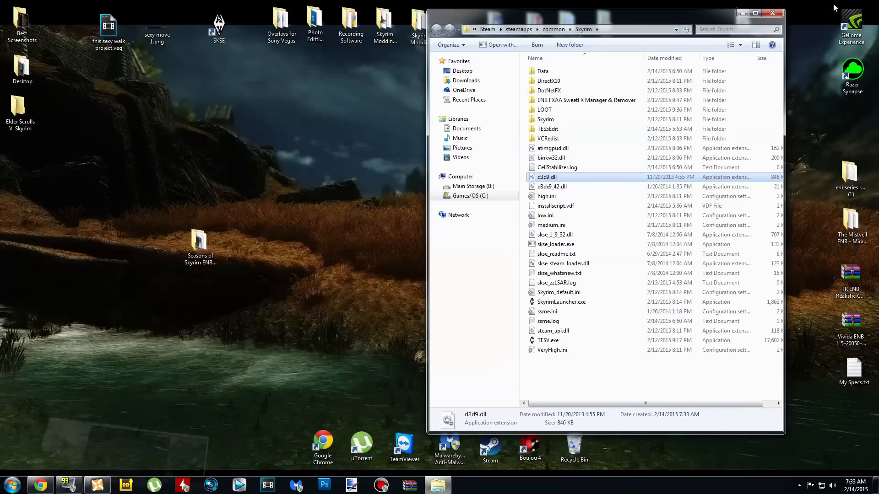
Step: Open the extracted Seasons of Skyrim ENB folder on the desktop and look over its True HDR, HD6 Tribute and Data folders
double_click(201, 244)
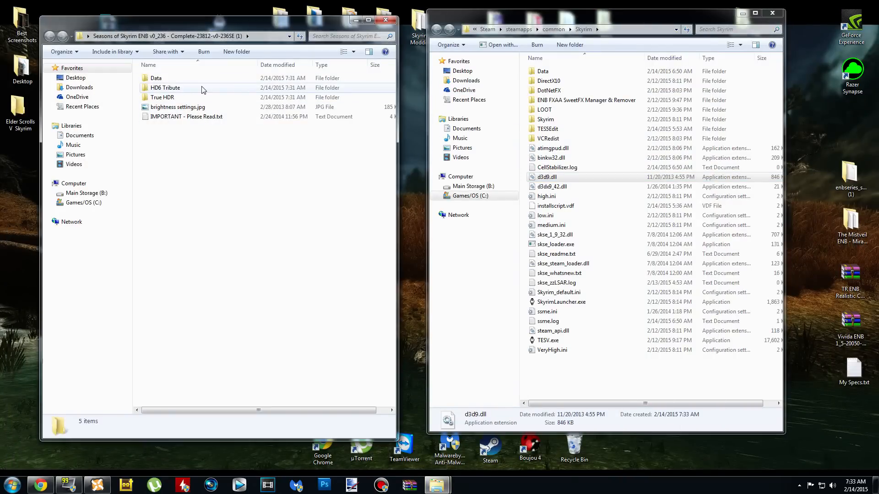
click(245, 100)
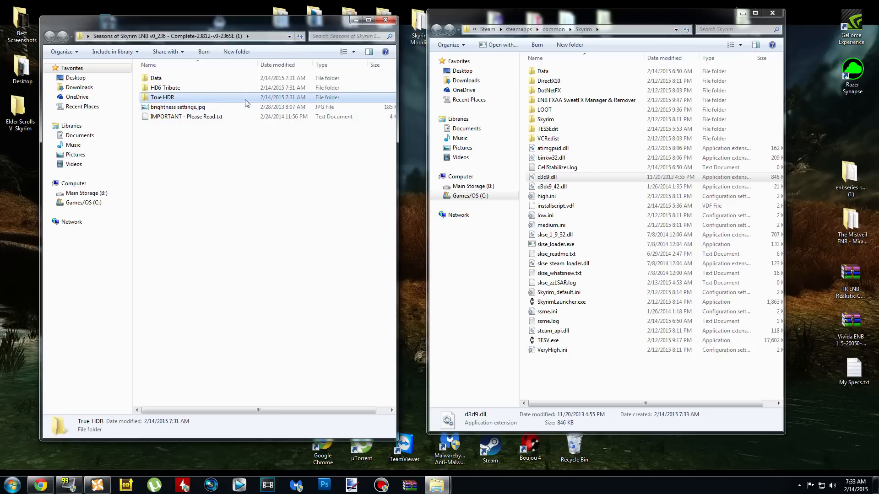
click(221, 88)
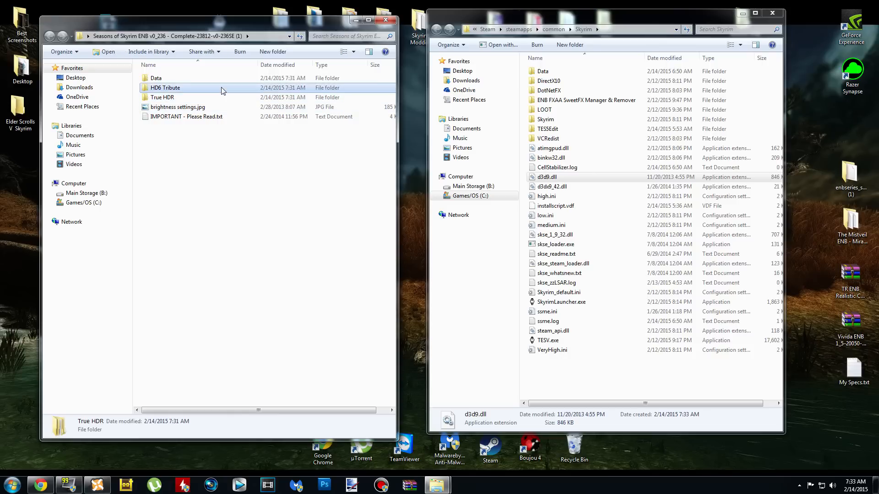
click(254, 79)
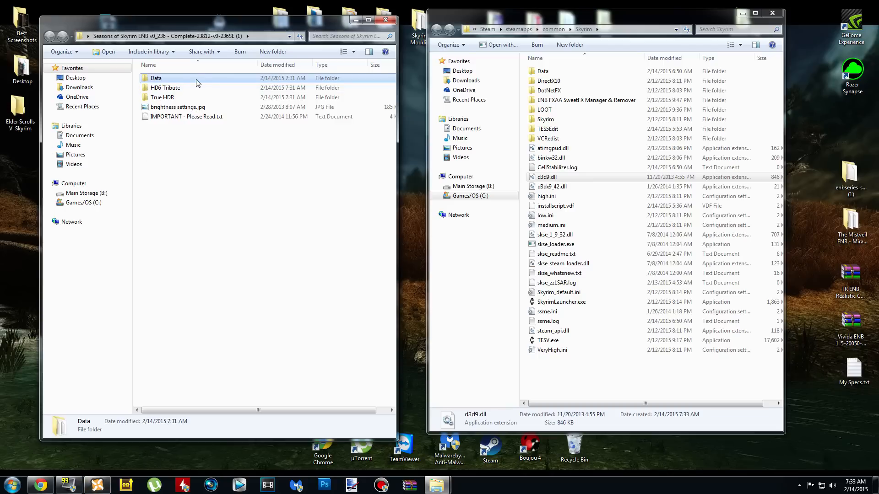
Step: Switch to Nexus Mod Manager, check the Seasons of Skyrim ENB Data Folder UPDATE 3 entry, and minimise the manager
click(97, 485)
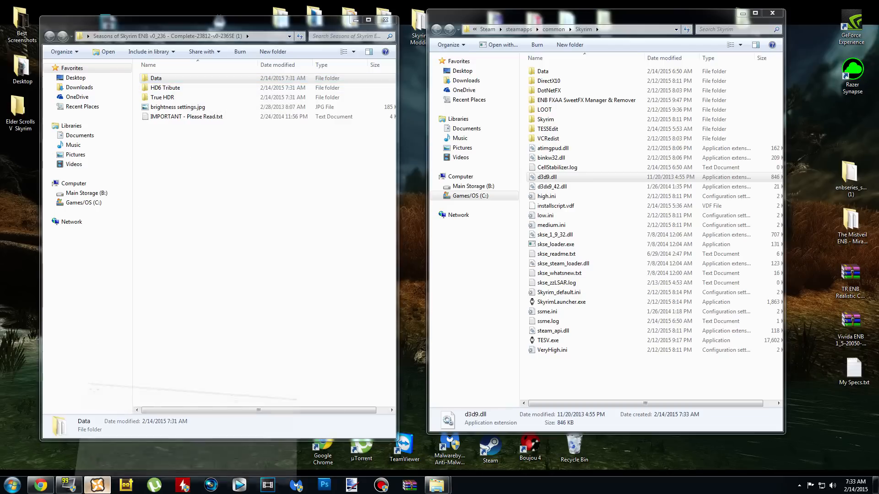
click(248, 210)
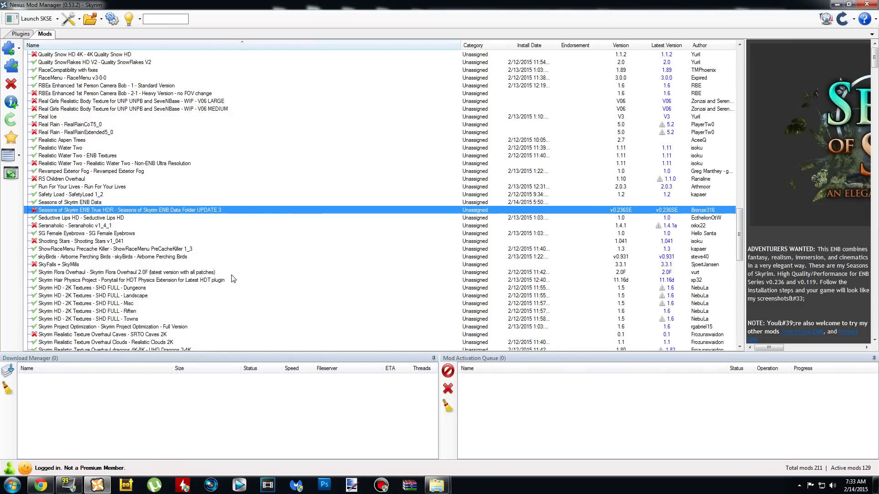
click(837, 4)
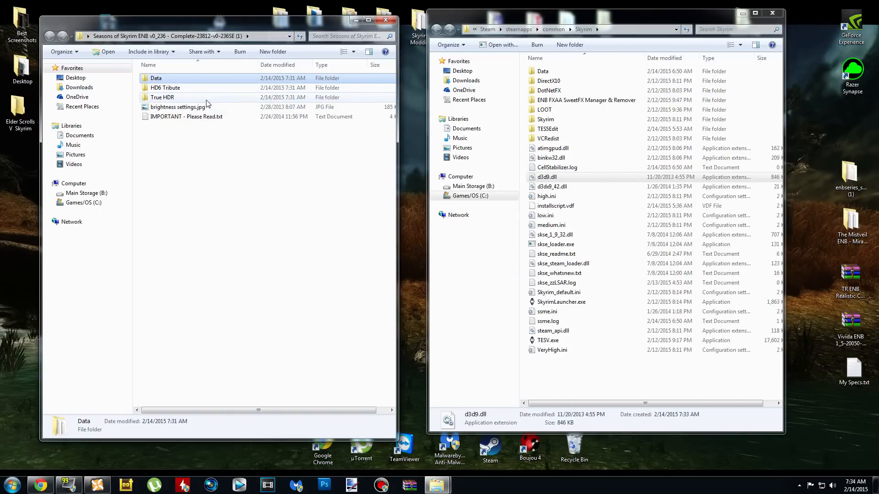
Step: Open the main files folder inside HD6 Tribute in the Seasons of Skyrim ENB folder
click(238, 98)
click(206, 172)
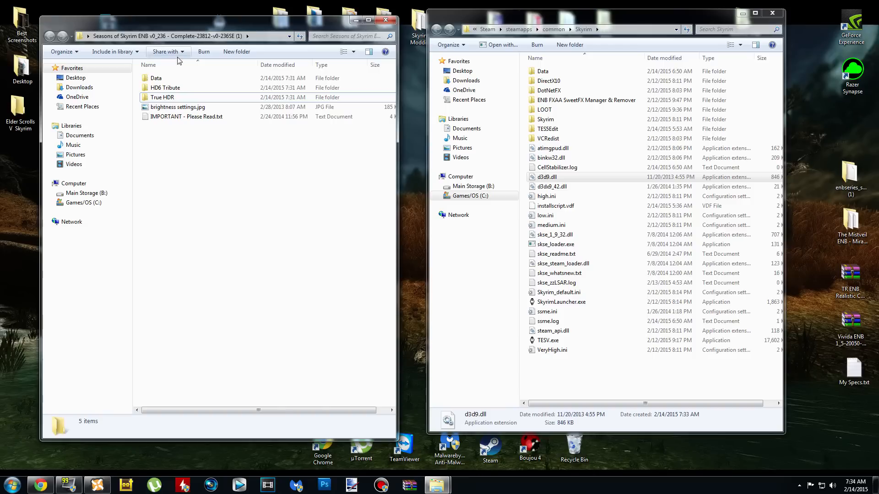
double_click(188, 90)
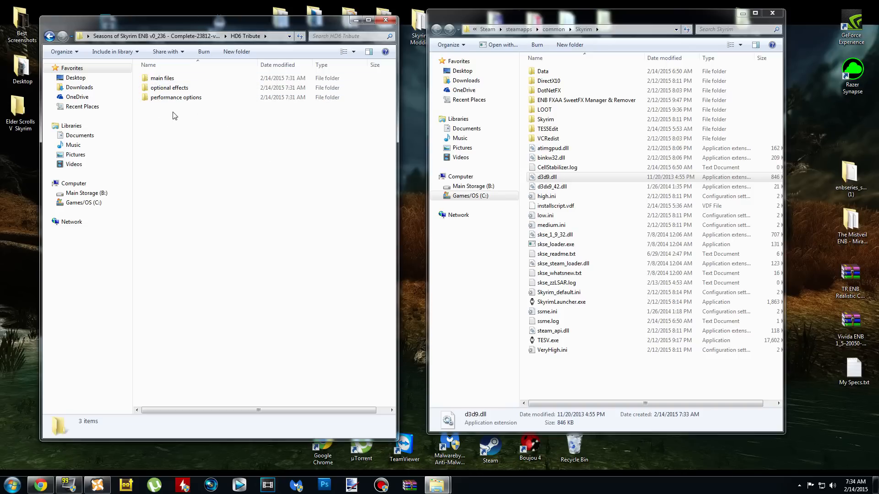
drag(208, 115, 144, 72)
click(190, 176)
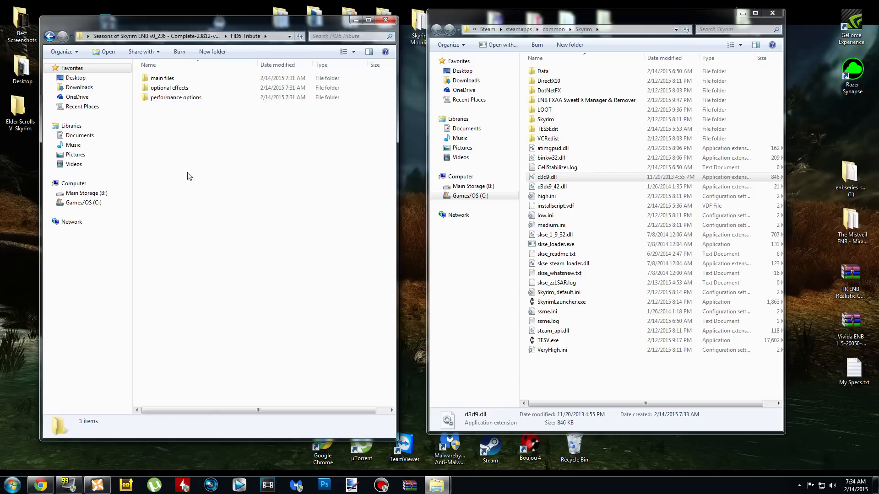
double_click(161, 79)
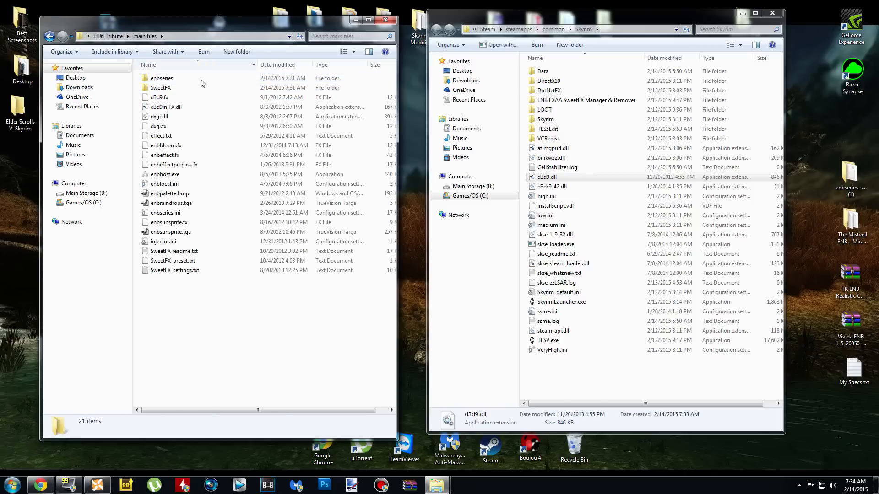
Step: Copy the entire contents of HD6 Tribute's main files folder into the Skyrim folder
drag(281, 305, 114, 73)
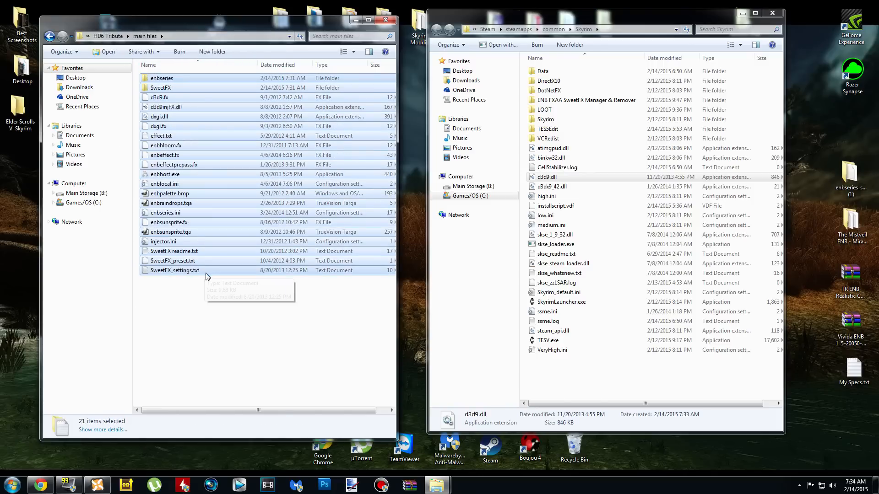
right_click(224, 270)
click(245, 373)
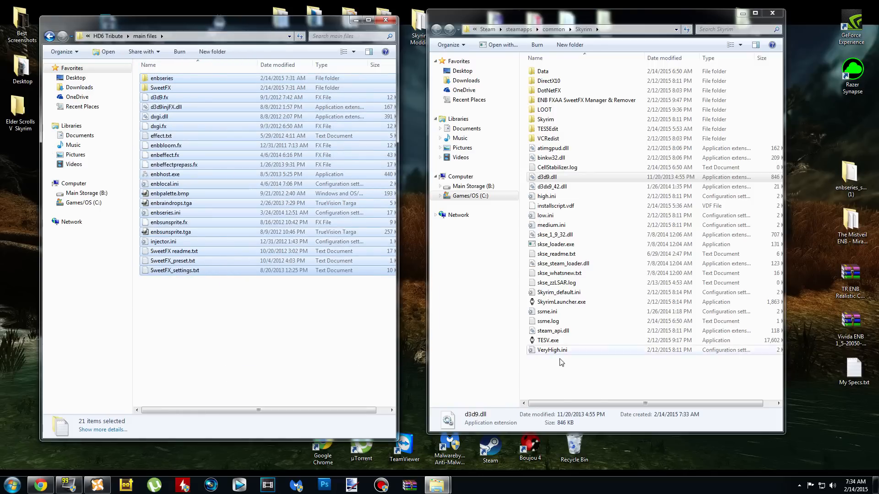
click(534, 376)
right_click(535, 375)
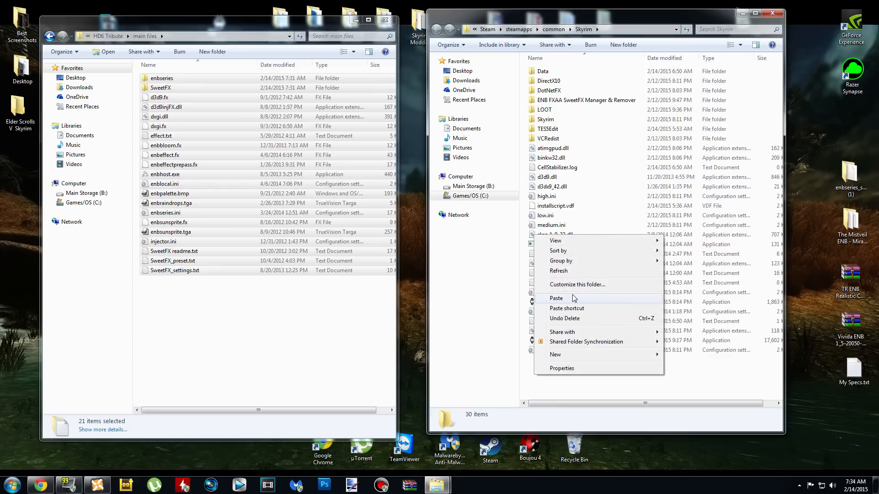
click(557, 298)
click(260, 331)
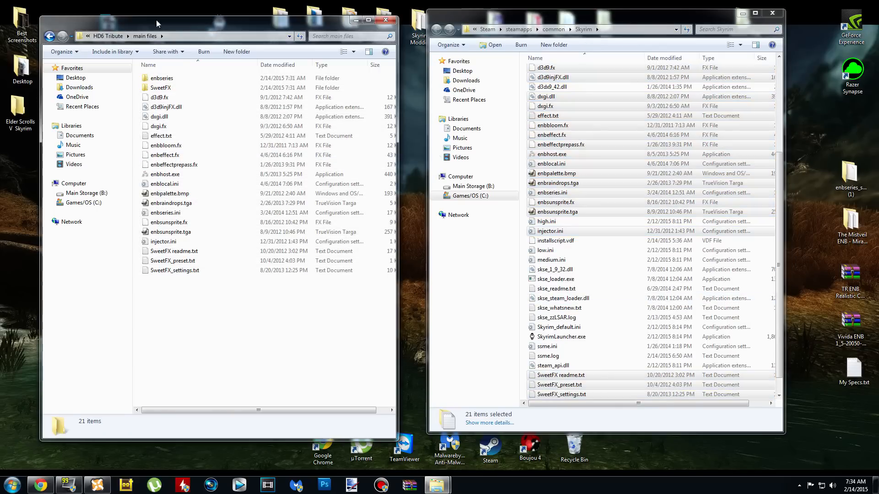
Step: Examine the optional effects folder, including ultra low grain under BlurSharp and Film Grain, and return to HD6 Tribute
click(53, 36)
double_click(199, 88)
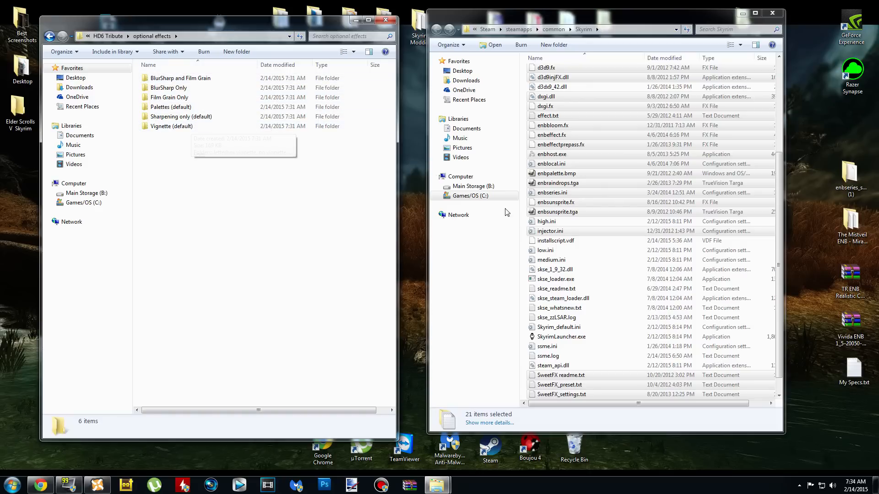
double_click(208, 80)
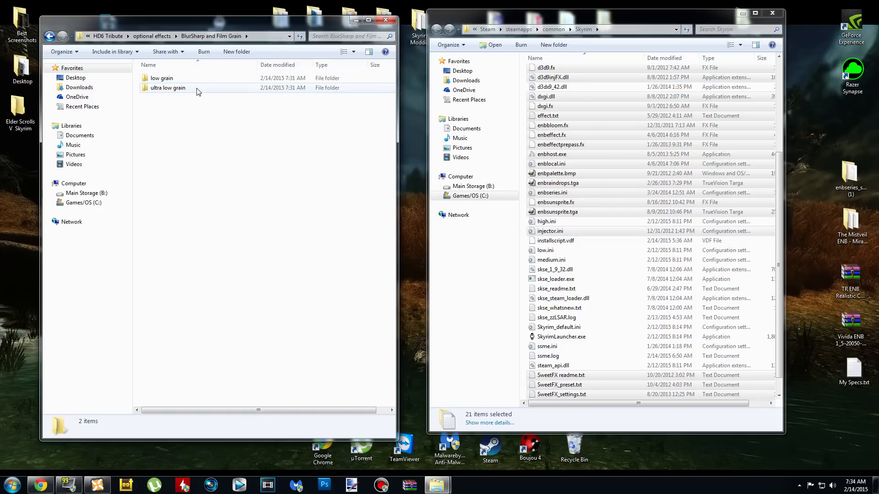
double_click(195, 89)
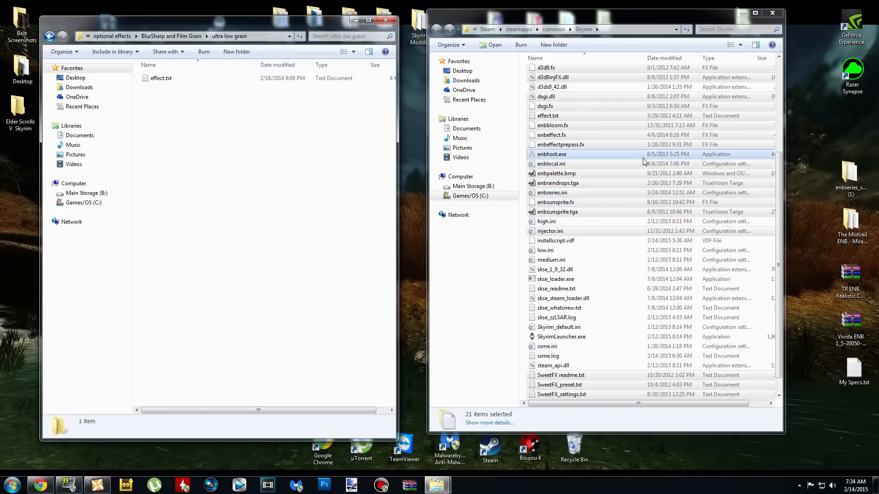
click(50, 36)
click(50, 36)
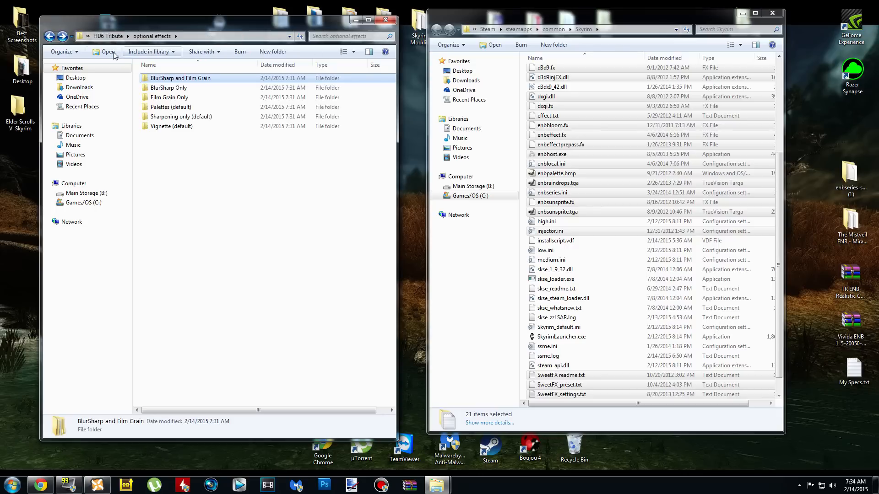
click(49, 36)
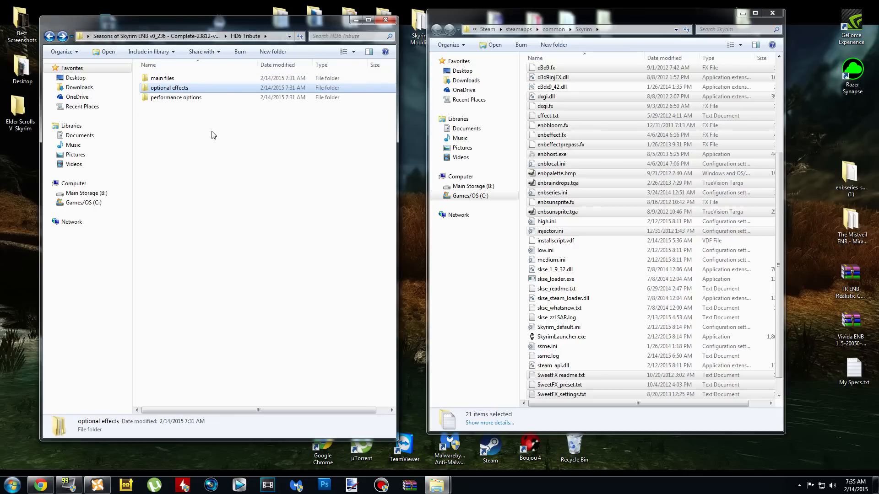
Step: Copy enbseries.ini from the Full Graphics Mode folder under performance options into the Skyrim folder, replacing the existing file
double_click(179, 98)
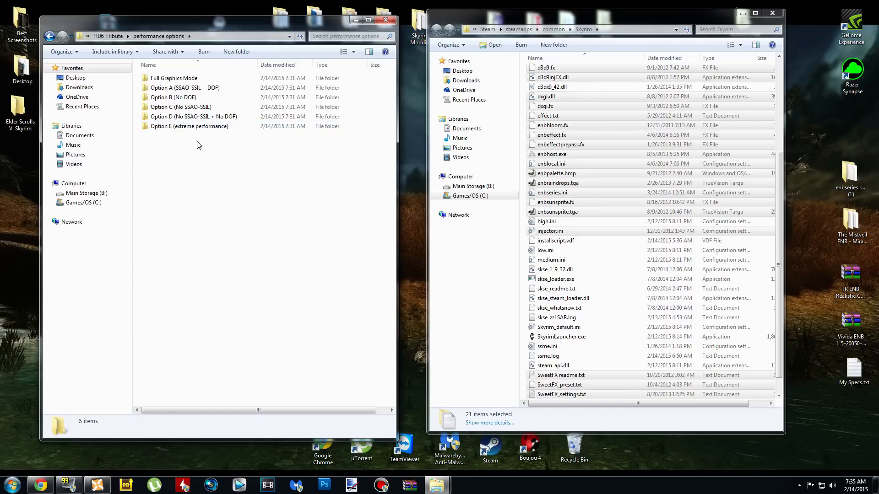
click(214, 117)
double_click(209, 80)
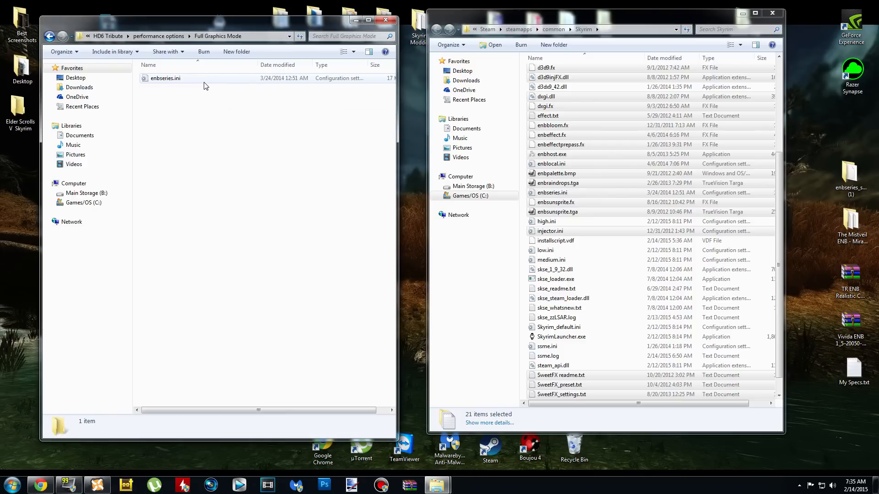
click(204, 83)
right_click(204, 83)
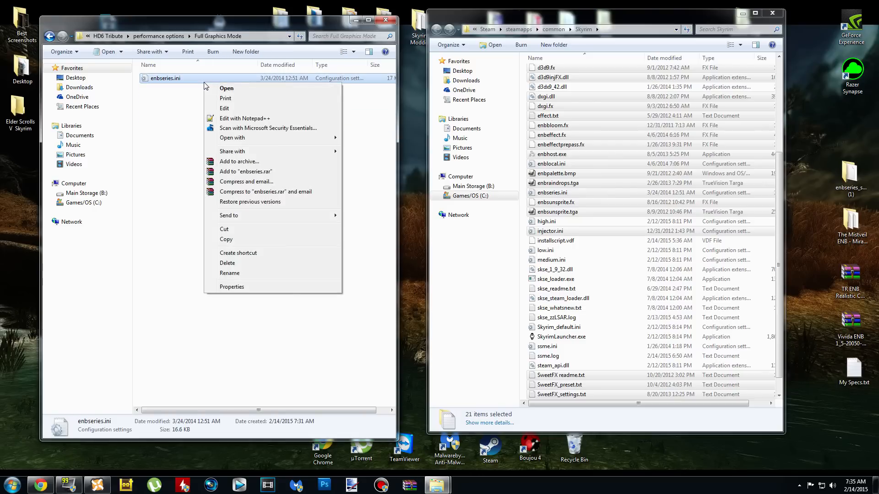
click(226, 239)
right_click(526, 264)
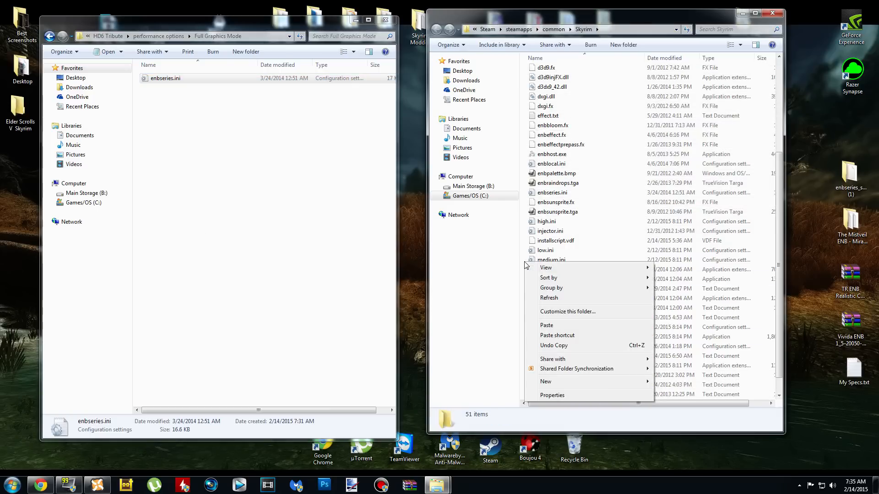
click(547, 326)
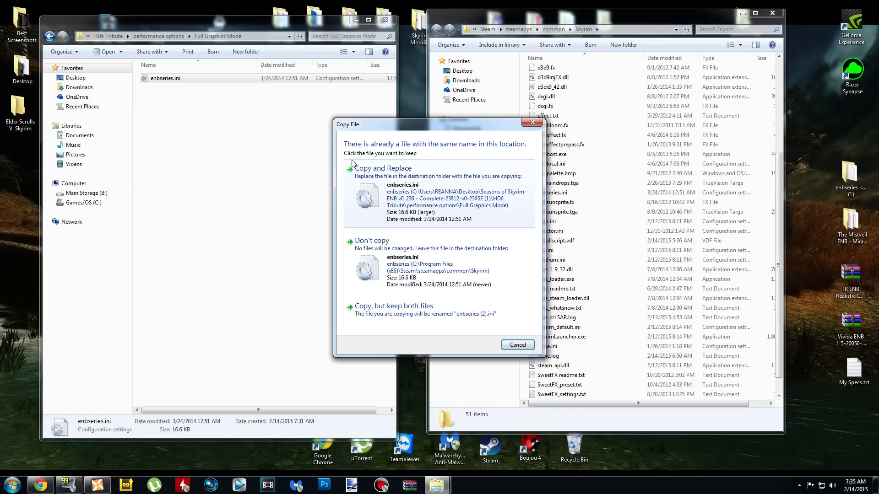
click(413, 192)
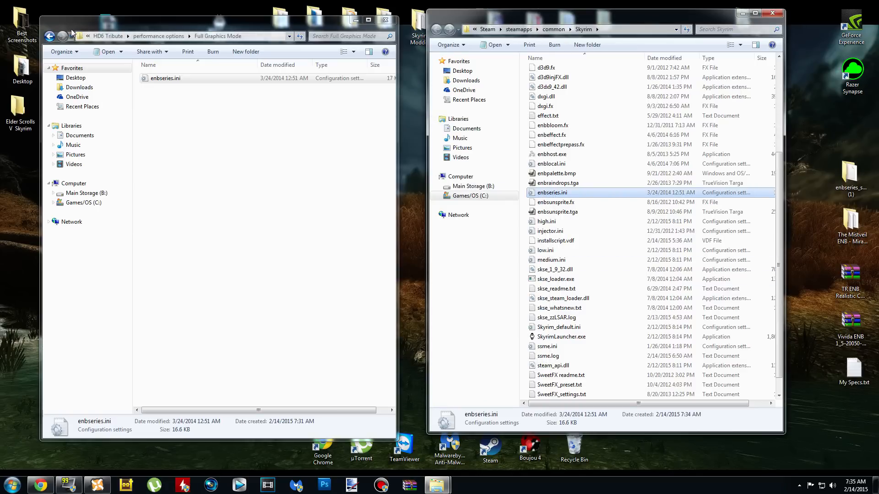
Step: Close the HD6 Tribute window and delete the extracted Seasons of Skyrim ENB folder from the desktop
click(48, 38)
click(48, 38)
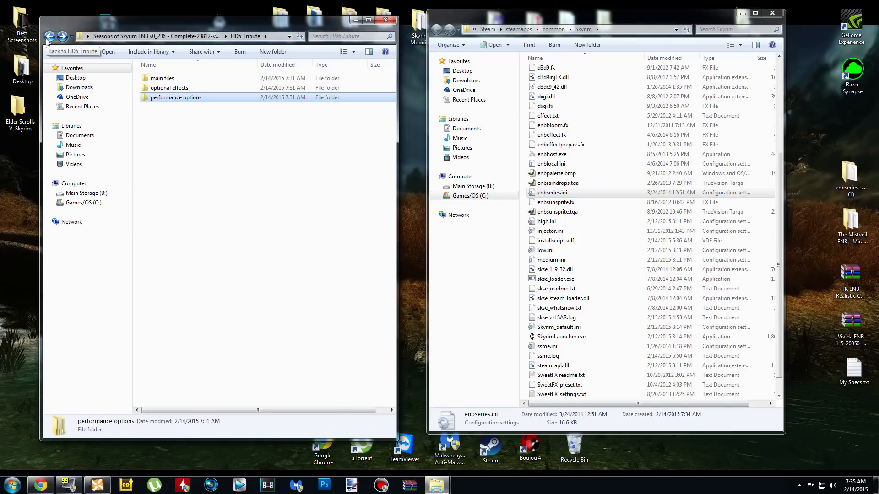
click(386, 21)
click(200, 245)
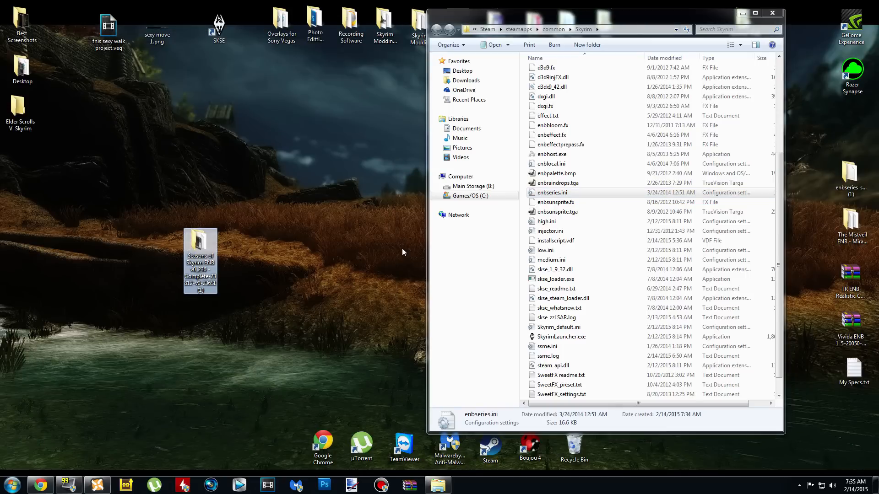
key(Delete)
key(Return)
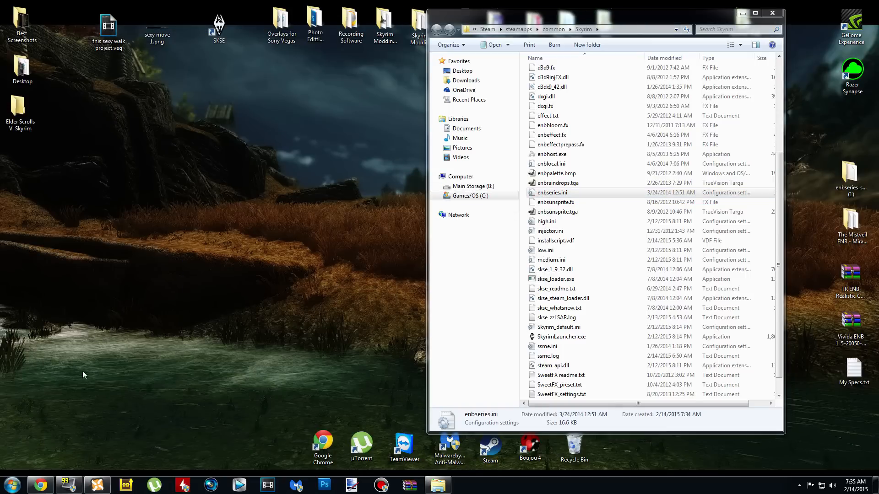
Step: Open SkyrimPrefs.ini from the Skyrim folder under Documents, My Games, in Notepad++
click(41, 485)
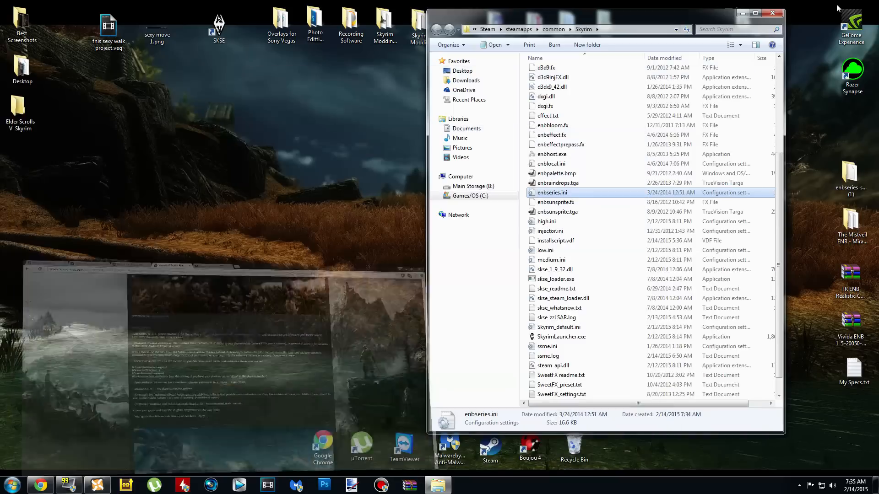
click(837, 4)
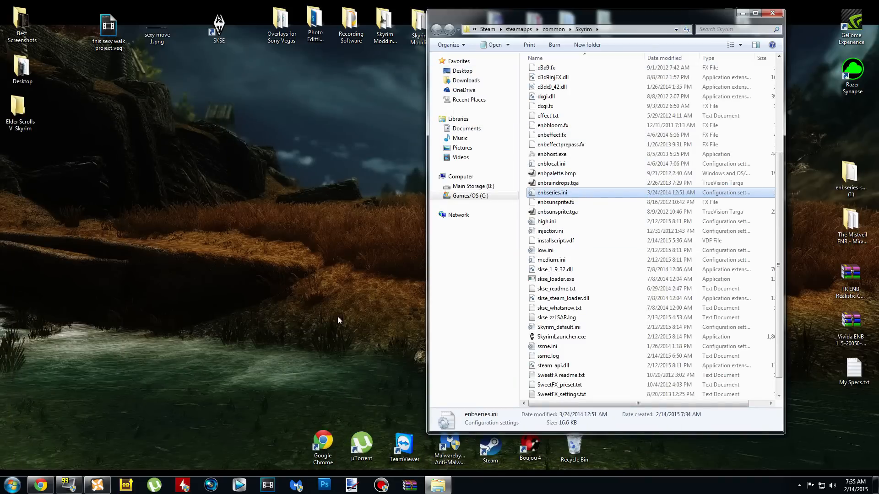
click(475, 130)
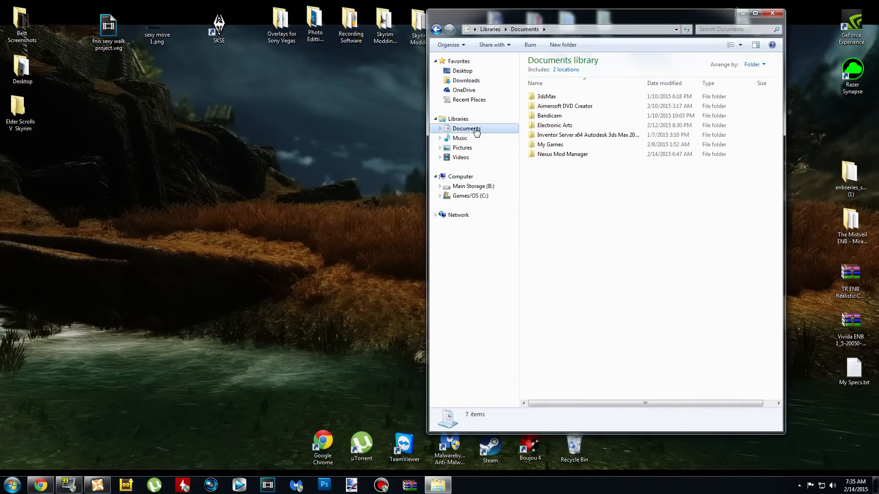
double_click(549, 144)
double_click(548, 137)
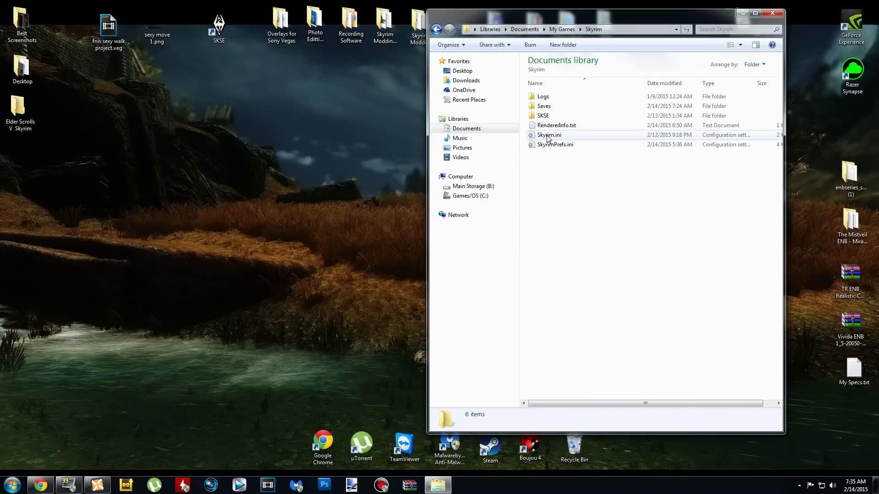
click(564, 145)
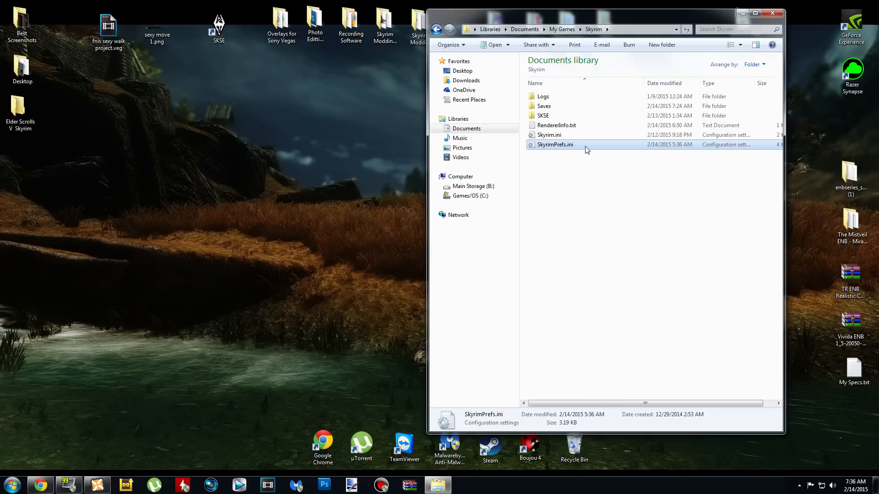
right_click(585, 146)
click(653, 183)
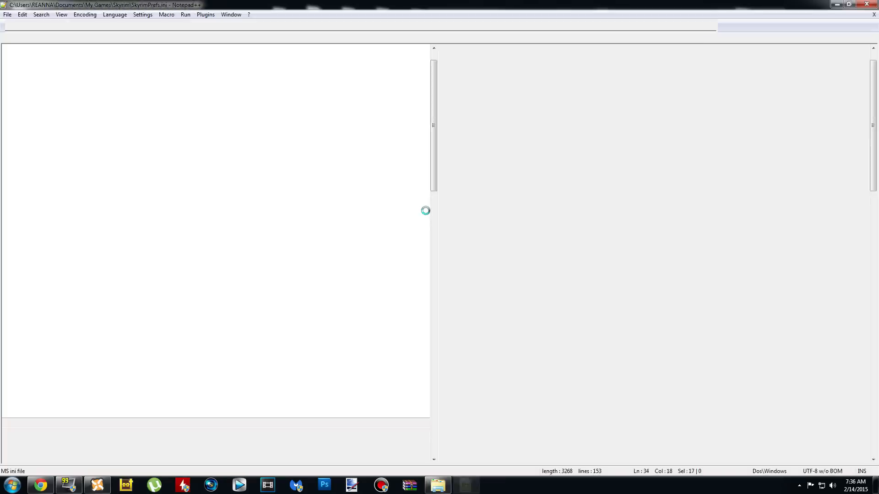
scroll(216, 255, down, 3)
scroll(180, 324, up, 4)
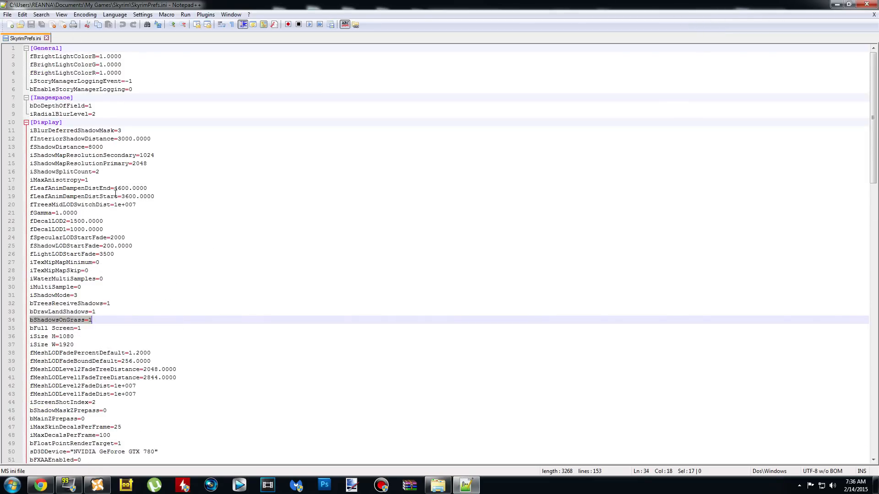
Step: Switch to Chrome and copy the setting name bFloatPointRenderTarget from the mod page's installation instructions
click(40, 485)
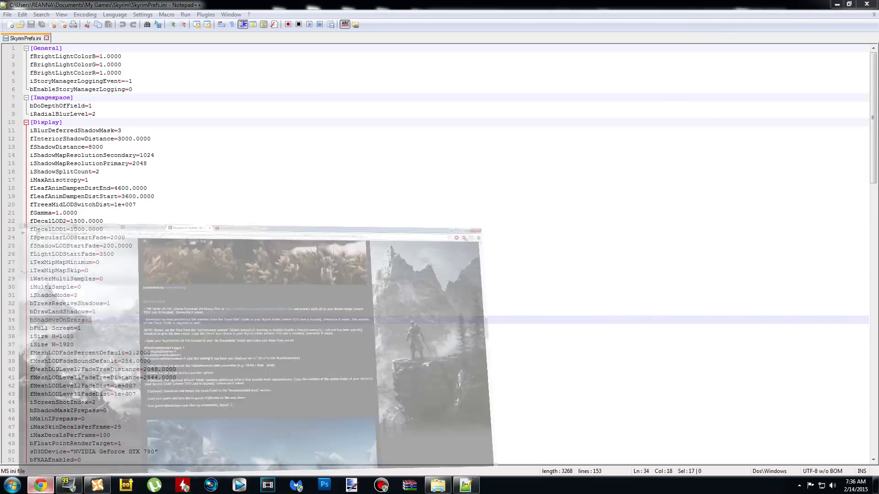
double_click(282, 242)
key(ctrl+c)
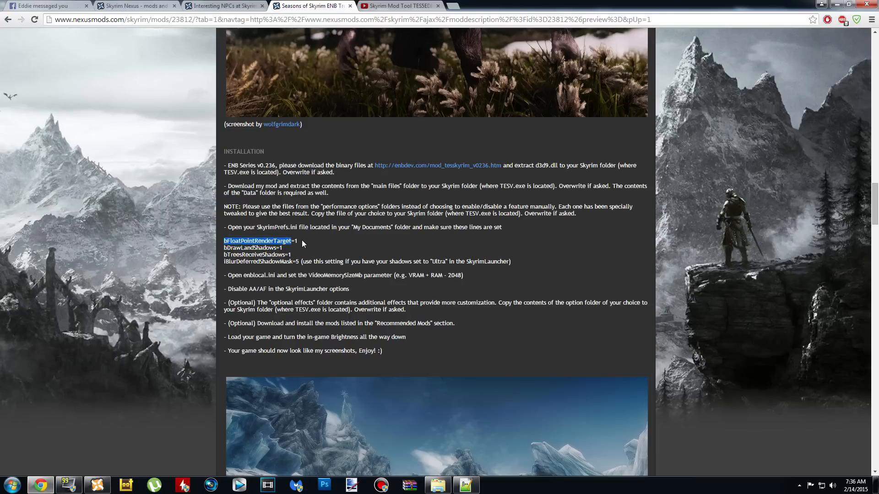
Step: Return to Notepad++ and search SkyrimPrefs.ini for bFloatPointRenderTarget to check its value
click(465, 485)
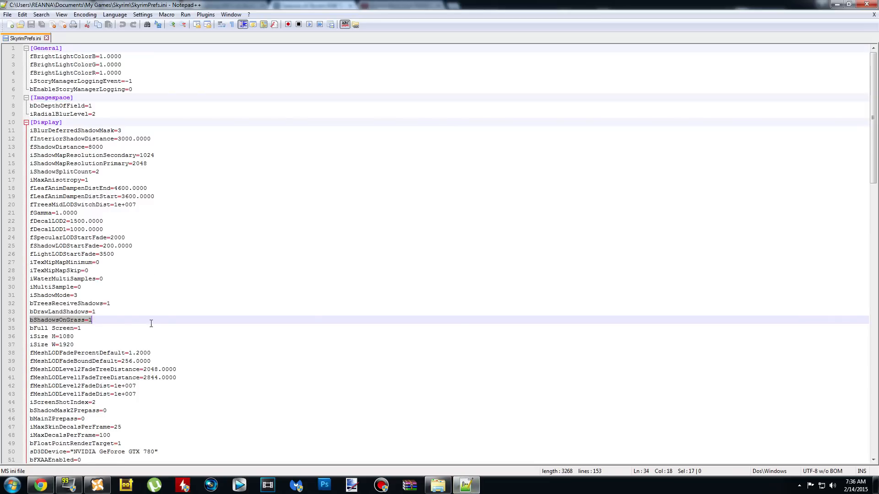
scroll(151, 324, down, 4)
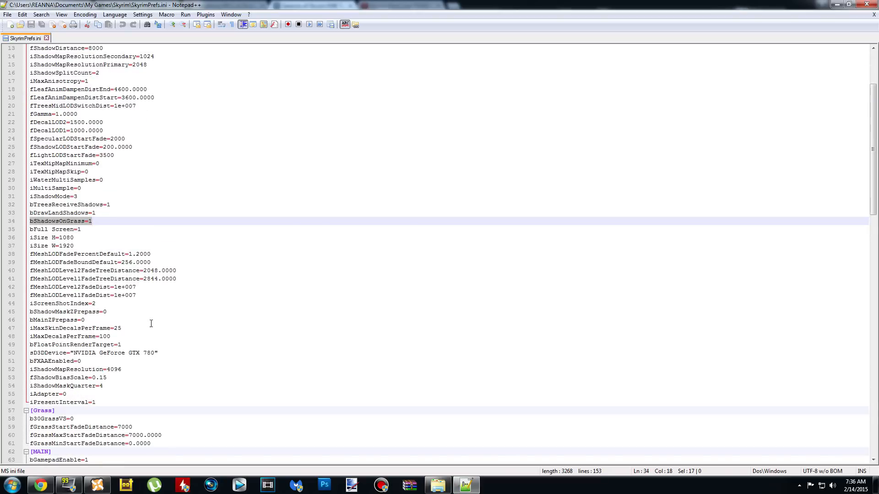
scroll(152, 324, up, 4)
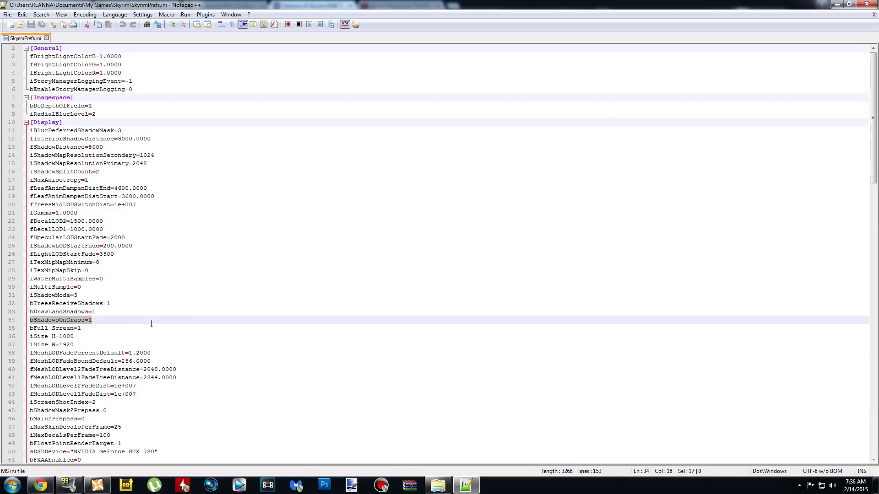
scroll(238, 198, down, 15)
scroll(253, 191, up, 14)
scroll(254, 191, up, 1)
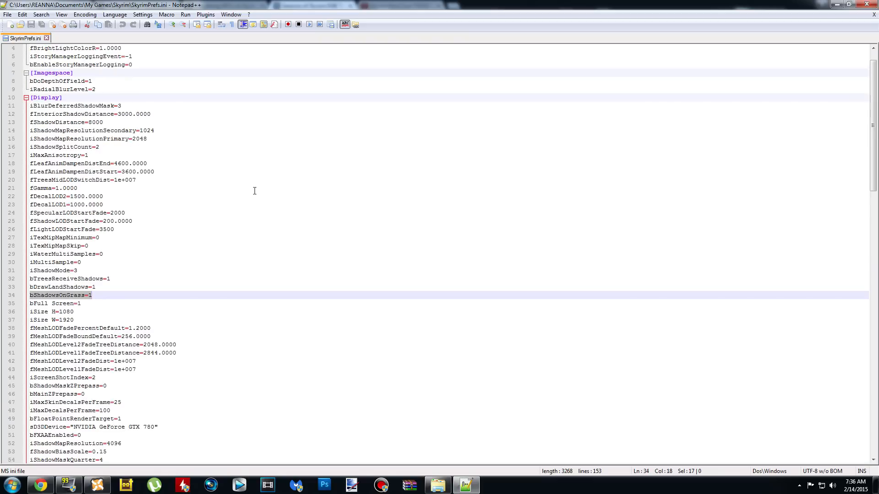
key(ctrl+f)
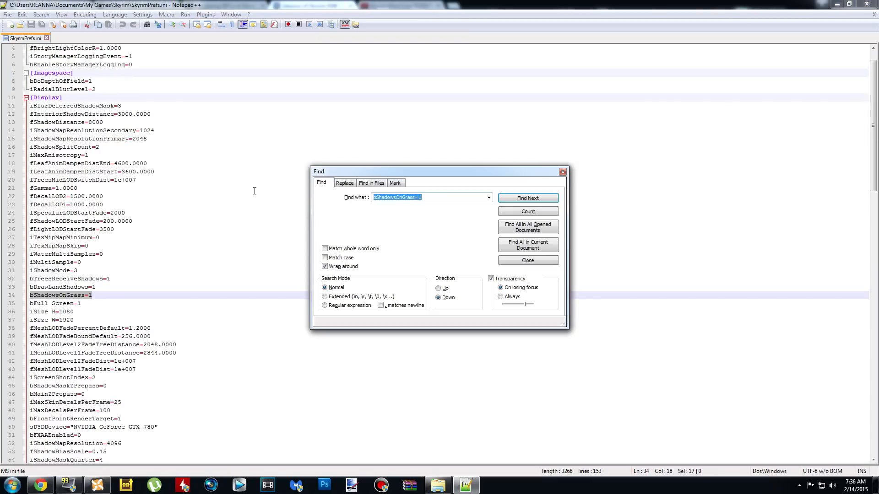
drag(514, 176, 486, 164)
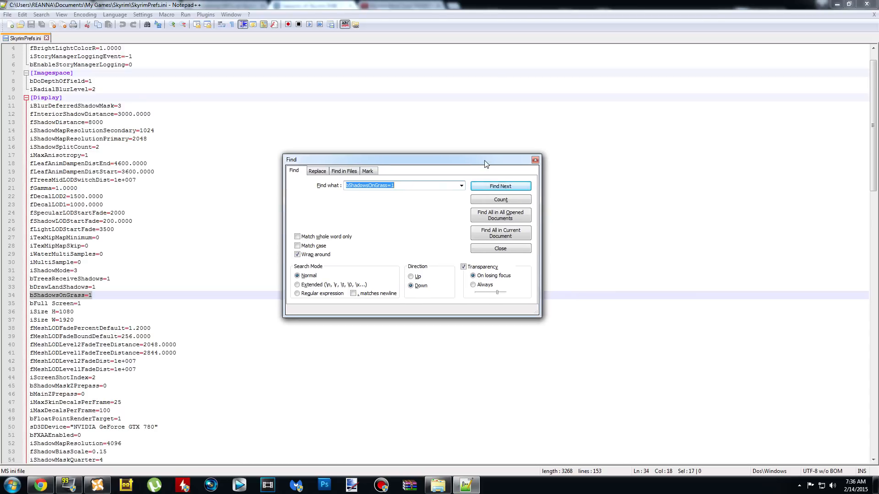
key(BackSpace)
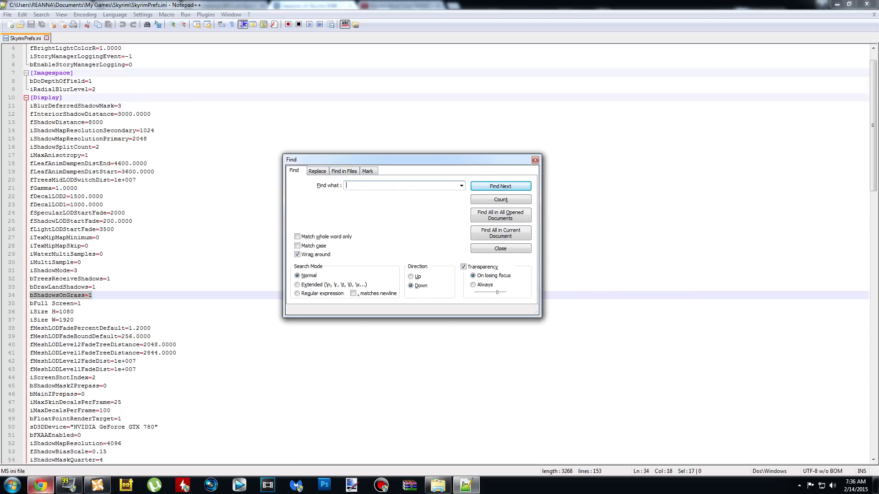
click(37, 484)
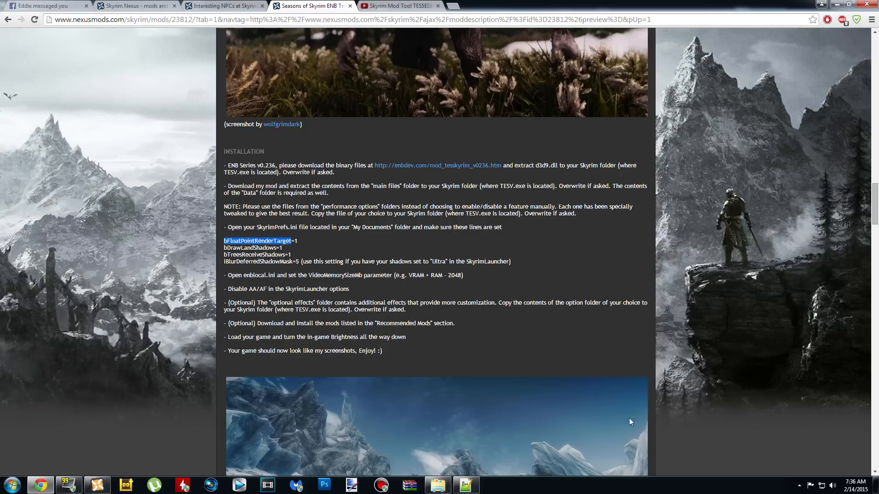
click(465, 484)
key(ctrl+v)
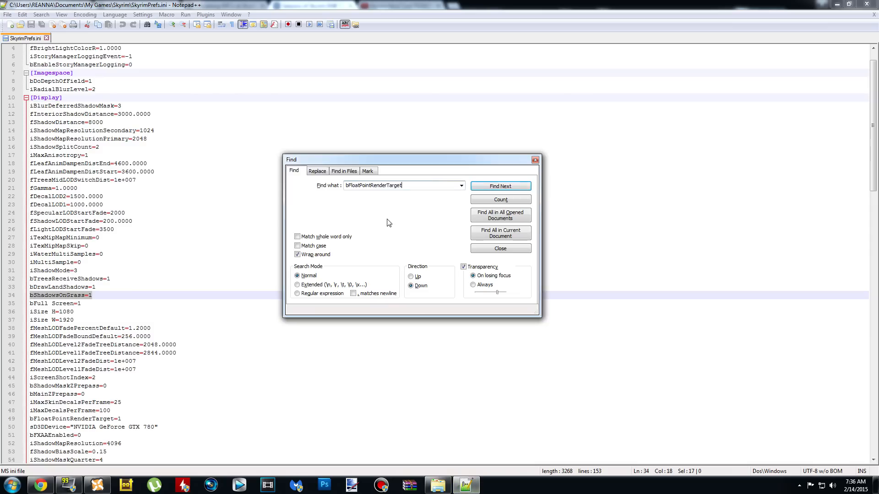
click(502, 187)
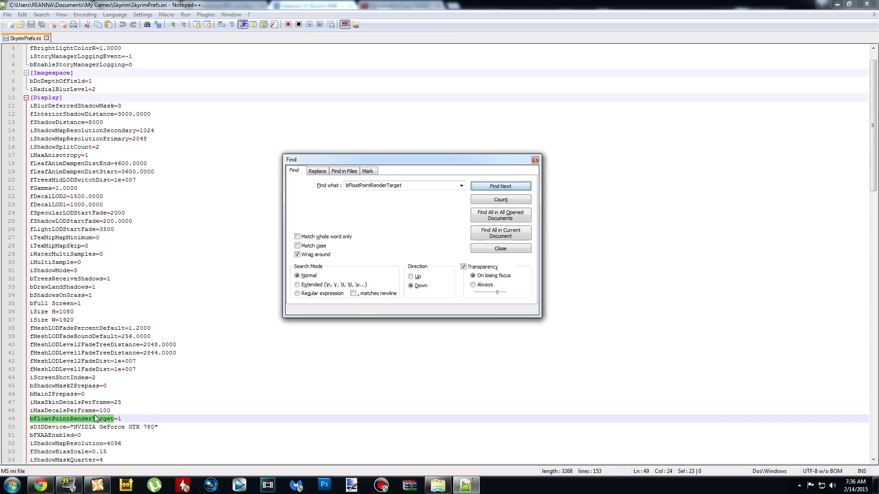
click(535, 160)
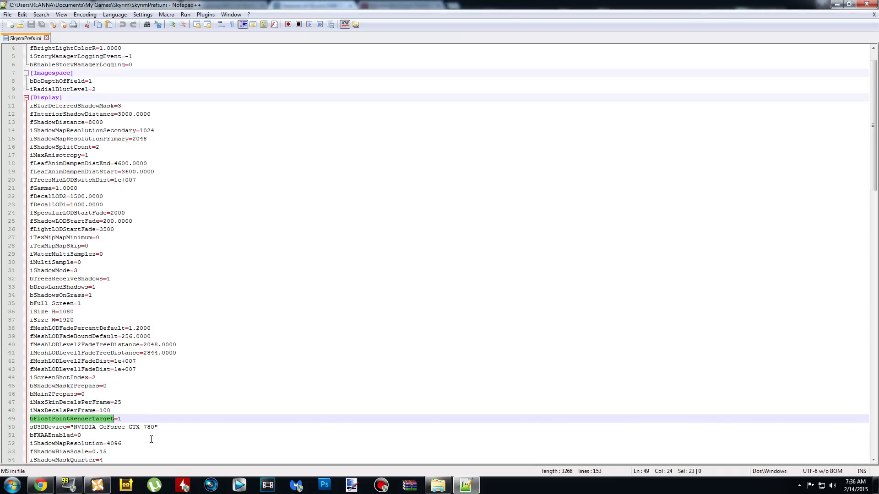
Step: Copy bDrawLandShadows from the installation instructions in Chrome and search for it in SkyrimPrefs.ini in Notepad++ to check its value
click(41, 486)
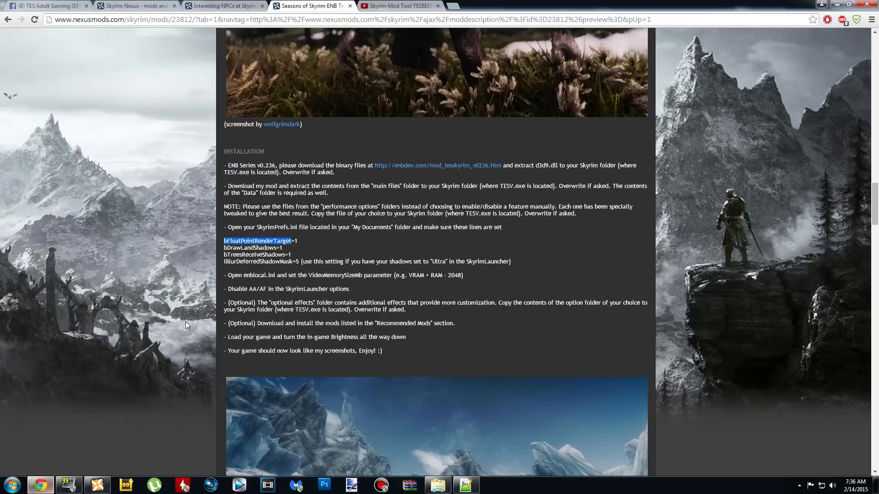
double_click(248, 248)
key(ctrl+c)
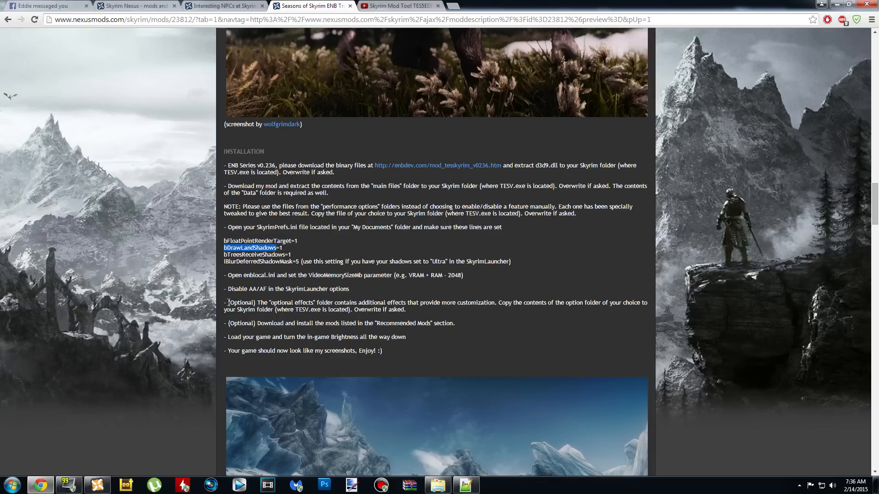
click(466, 485)
key(ctrl+f)
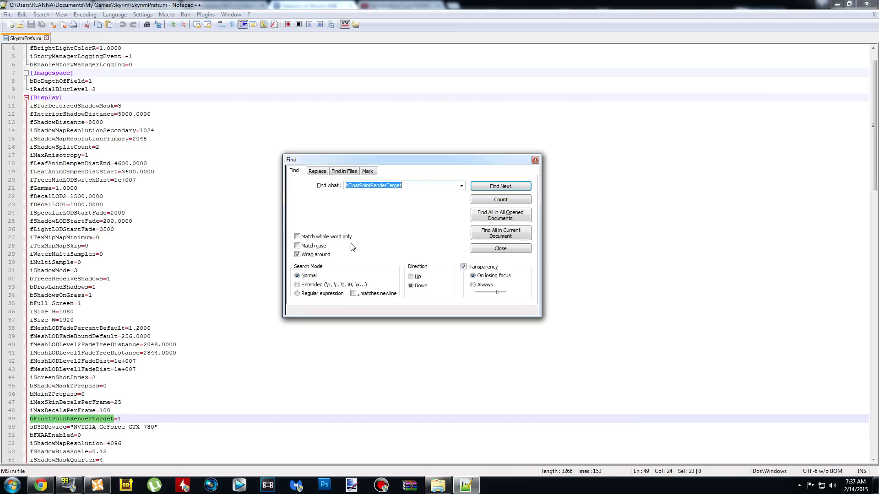
key(ctrl+v)
click(516, 191)
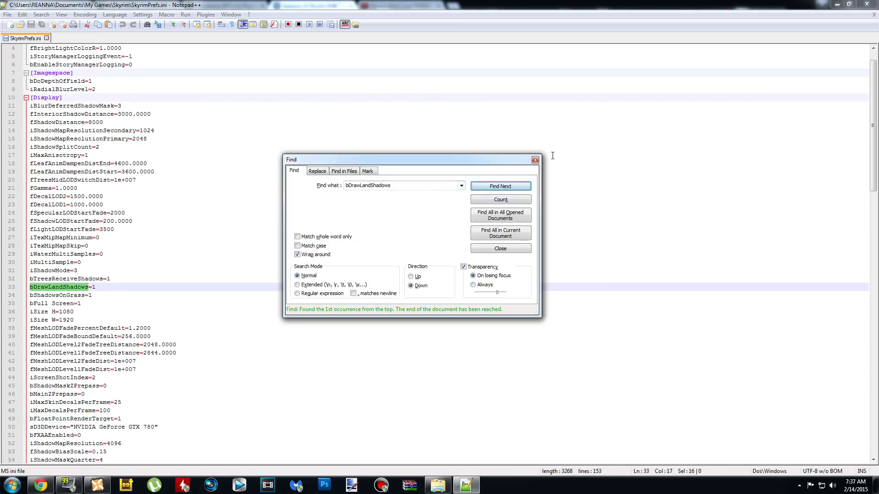
click(535, 160)
Step: Copy bTreesReceiveShadows from the installation instructions in Chrome and search for it in SkyrimPrefs.ini in Notepad++ to check its value
click(40, 486)
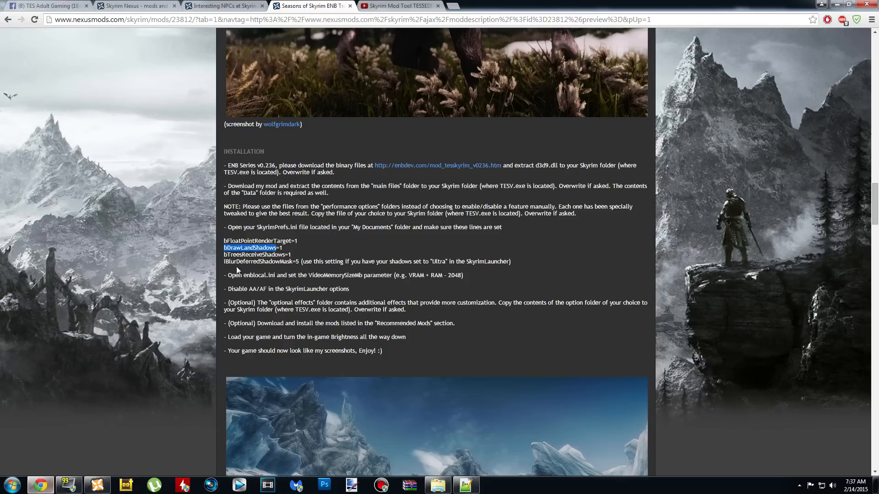
double_click(255, 255)
key(ctrl+c)
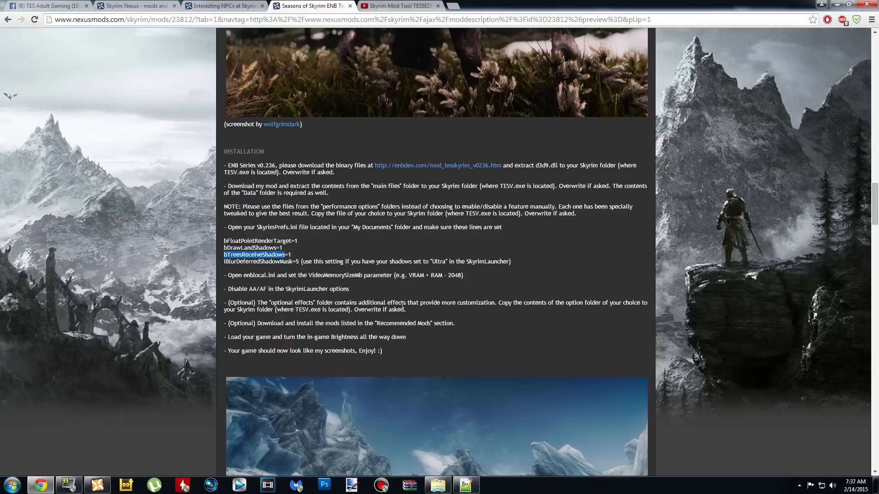
click(466, 485)
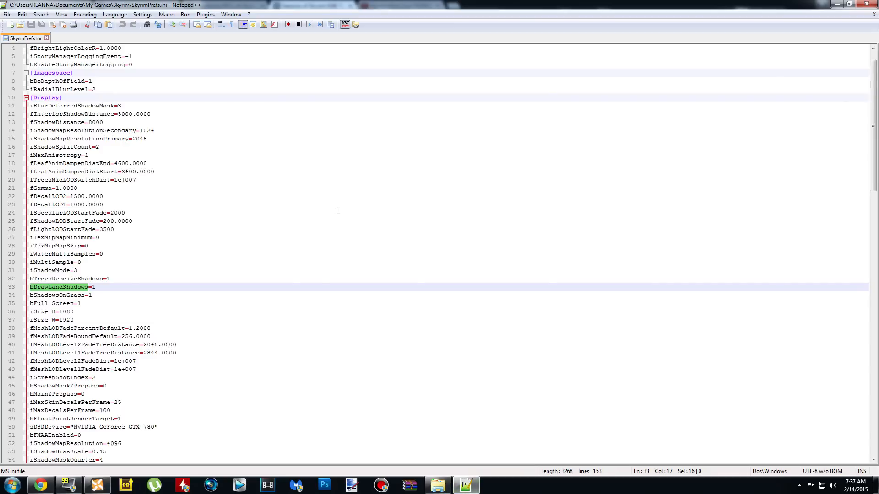
key(ctrl+f)
key(ctrl+v)
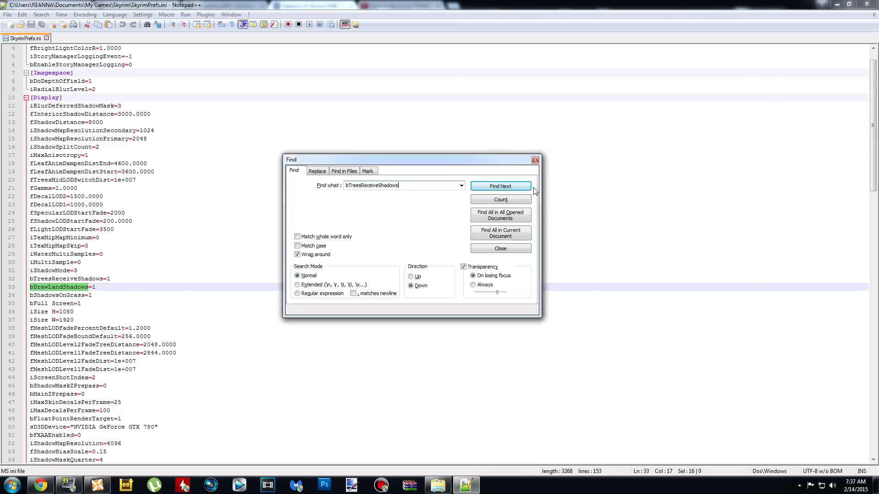
click(507, 187)
click(535, 160)
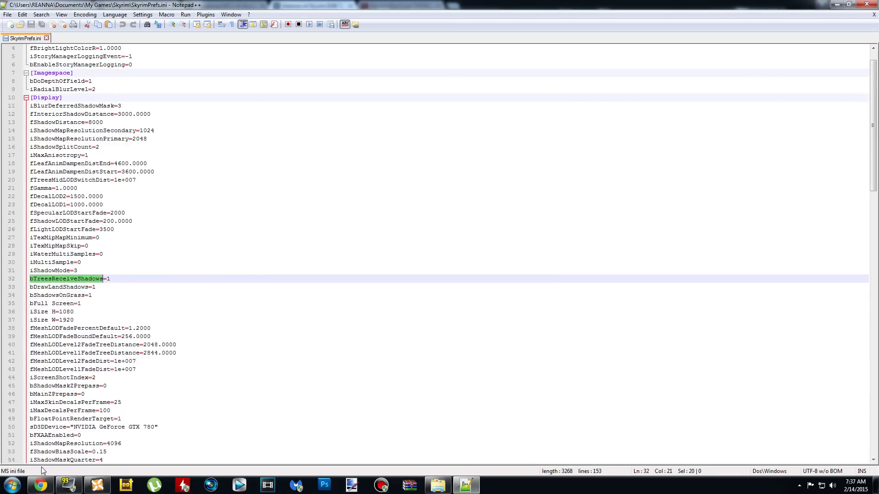
Step: Copy iBlurDeferredShadowMask from the Chrome instructions, find it in SkyrimPrefs.ini in Notepad++, and place the cursor at the end of its line
click(41, 485)
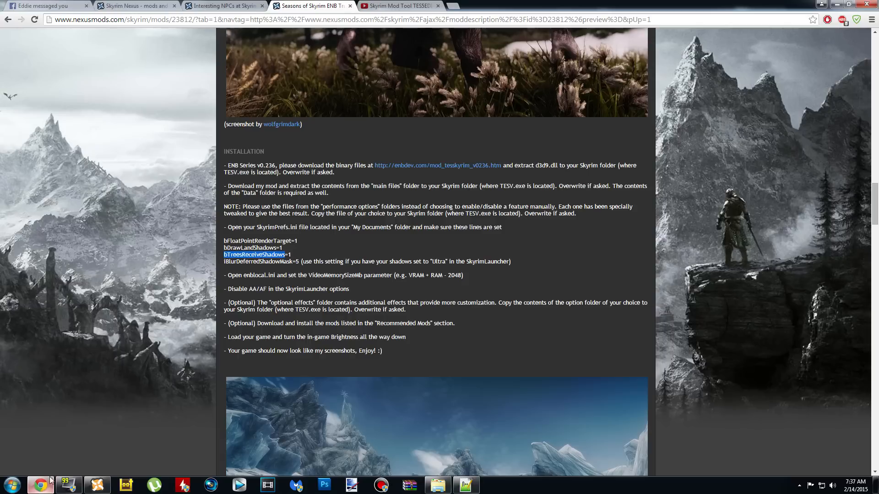
double_click(255, 262)
key(ctrl+c)
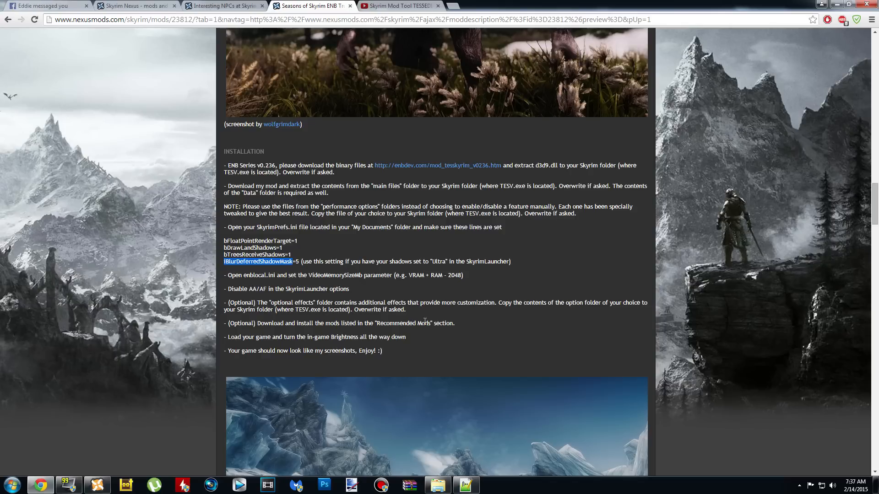
click(463, 486)
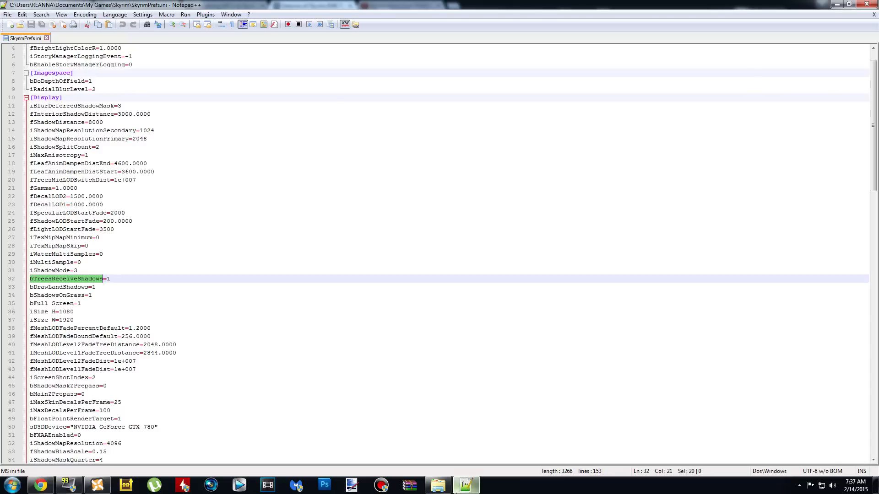
key(ctrl+f)
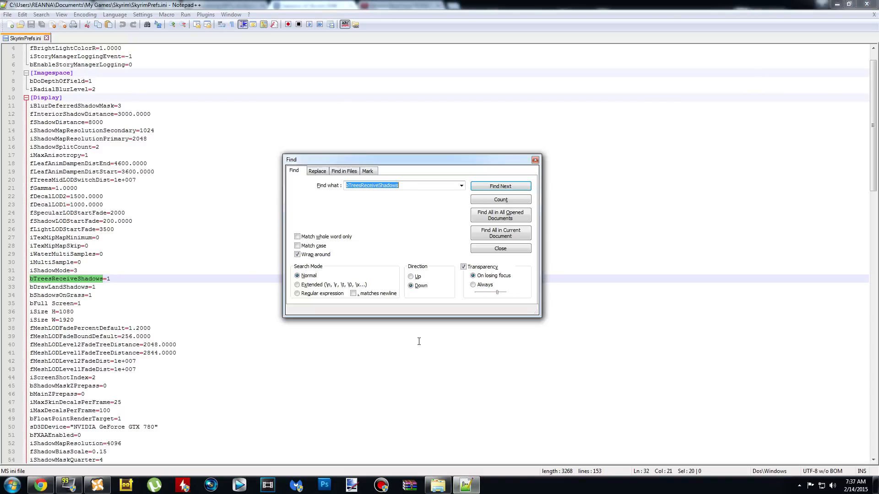
key(ctrl+v)
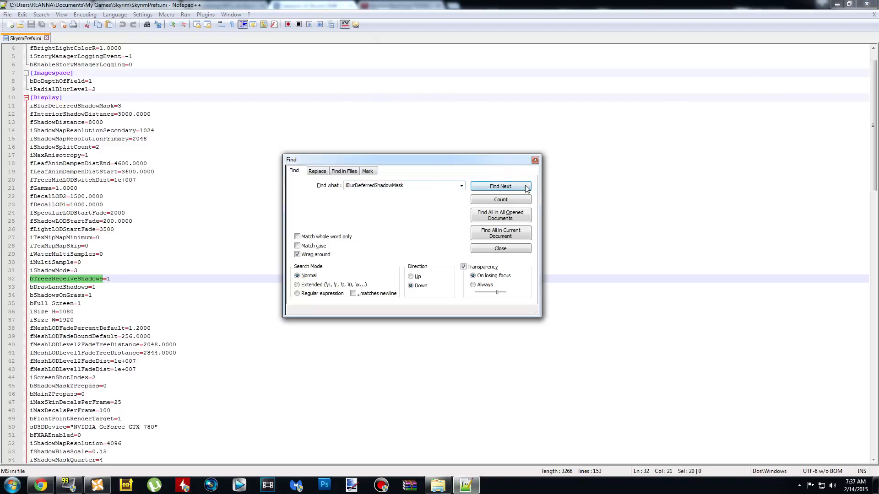
click(500, 186)
click(535, 160)
click(146, 107)
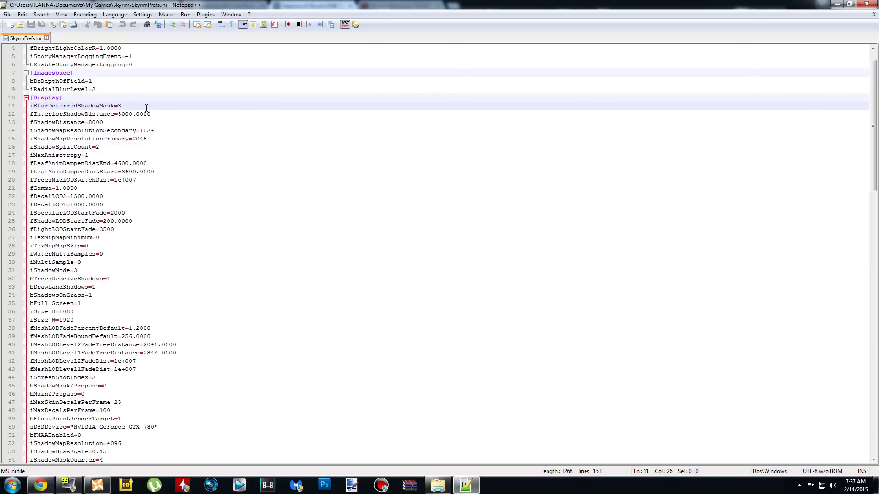
Step: Set iBlurDeferredShadowMask to 5 in SkyrimPrefs.ini and save the file
key(BackSpace)
text(5)
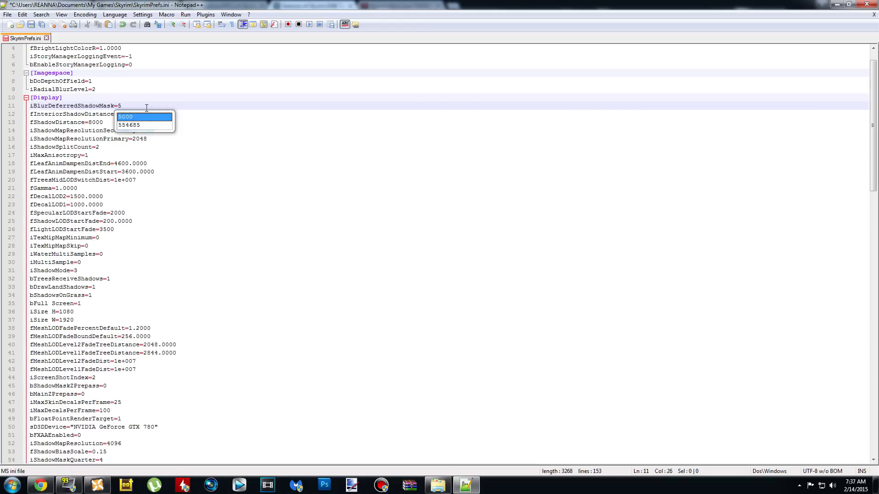
key(Escape)
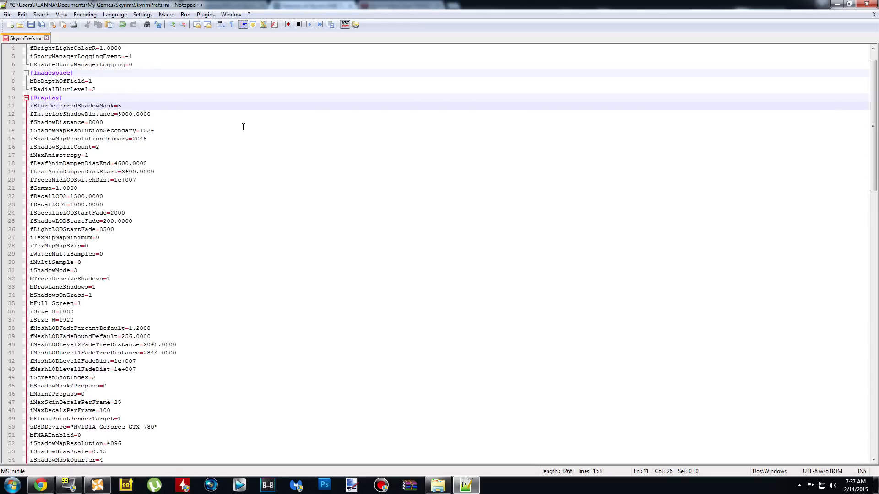
click(8, 15)
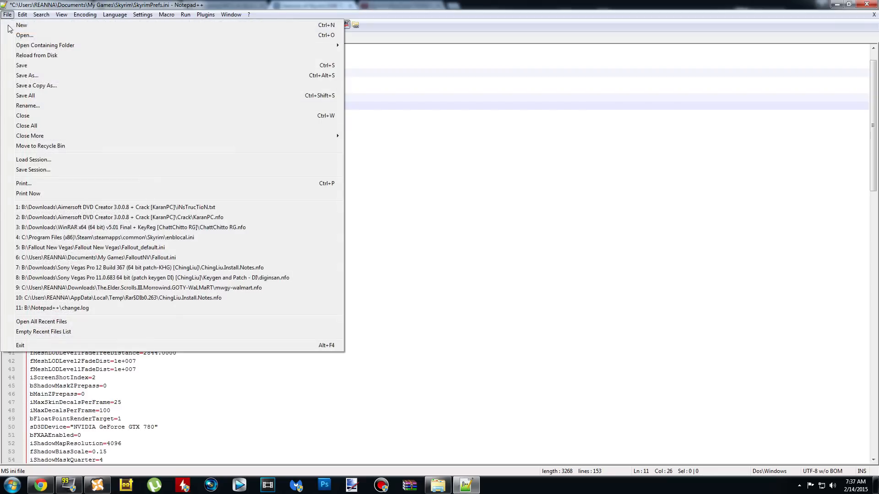
click(42, 68)
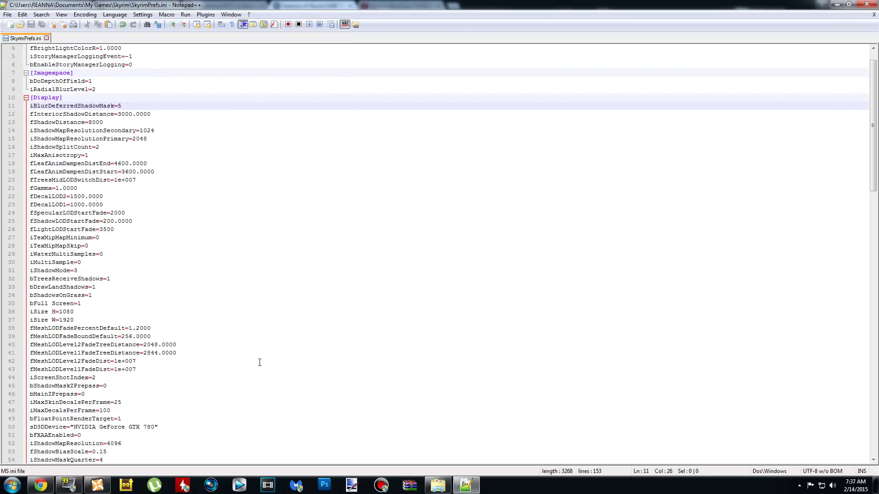
Step: Close Notepad++ and clear the Chrome and My Games Skyrim folder windows from the desktop
click(867, 4)
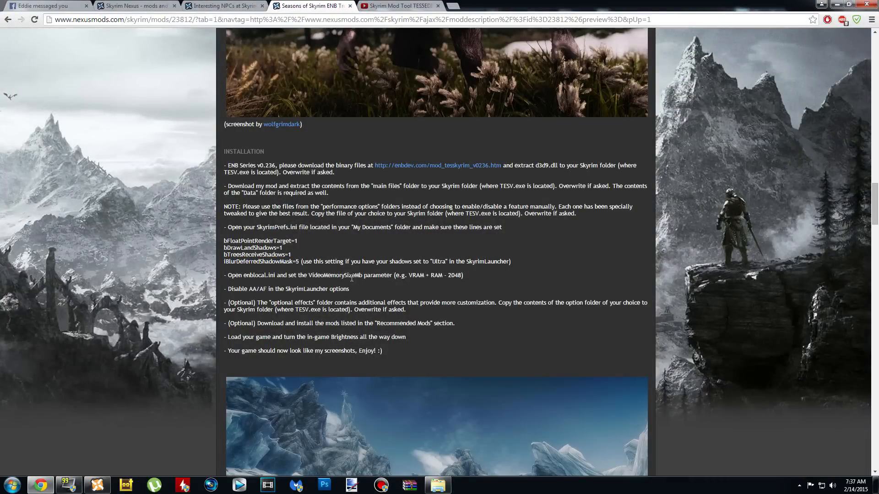
click(835, 4)
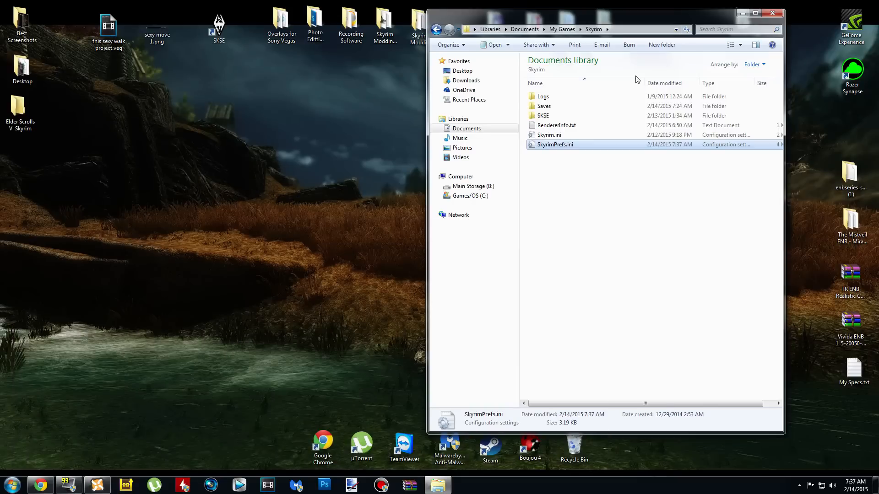
click(772, 12)
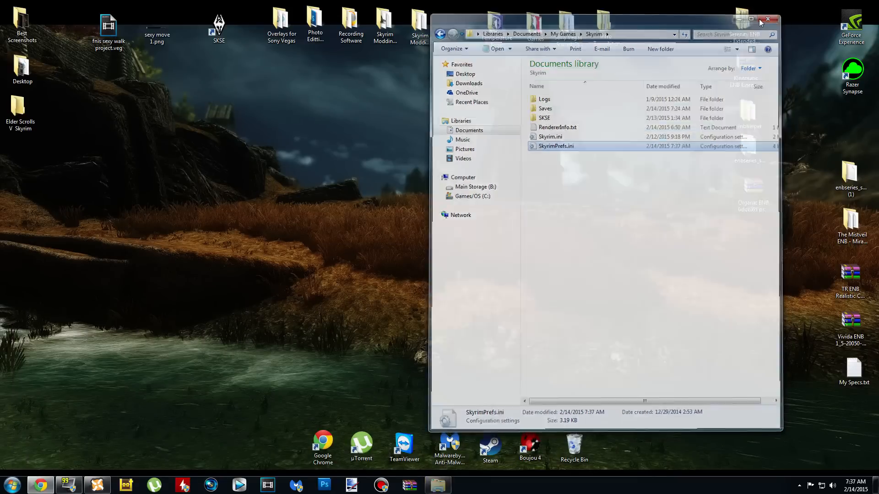
Step: Open the Skyrim installation folder from the file location of the SKSE desktop shortcut
right_click(224, 30)
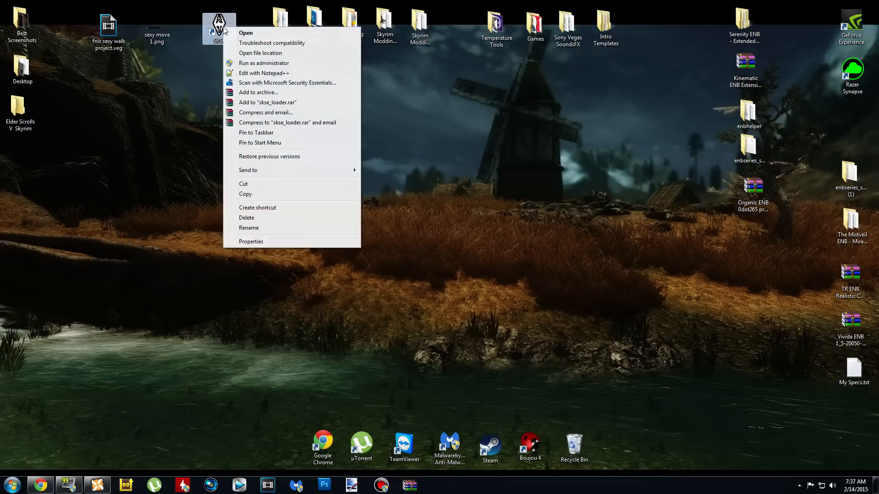
click(288, 53)
drag(304, 25, 551, 16)
scroll(490, 236, down, 3)
scroll(490, 237, down, 1)
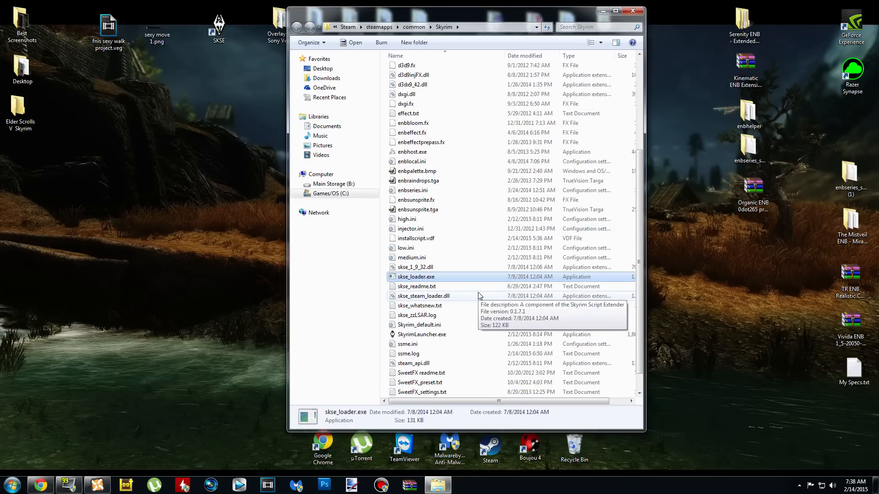
Step: Open enblocal.ini from the Skyrim installation folder in Notepad++ for editing
click(443, 165)
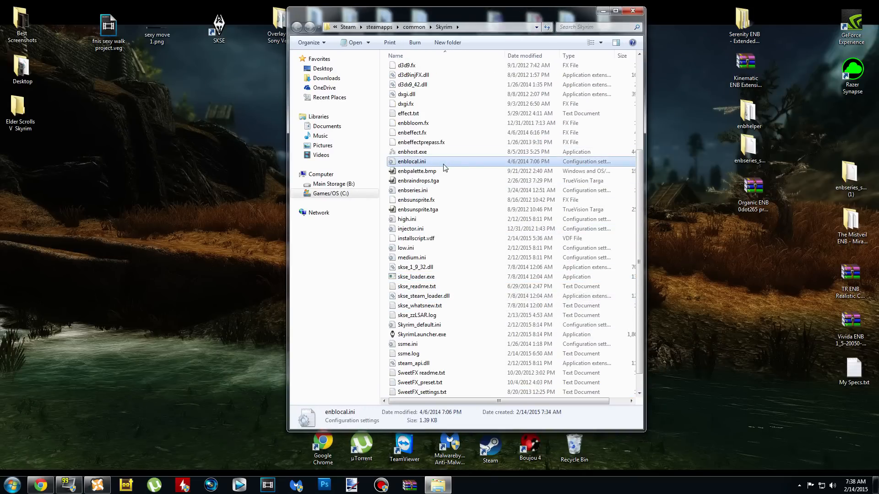
scroll(485, 359, up, 5)
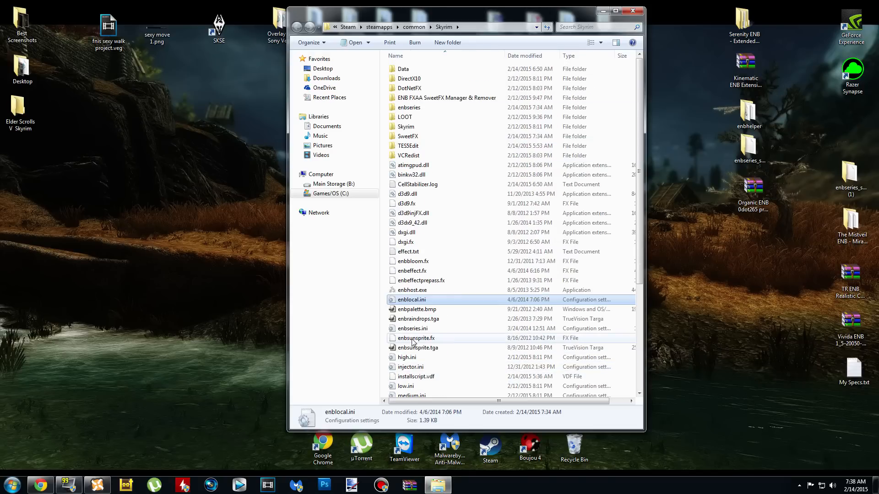
right_click(446, 303)
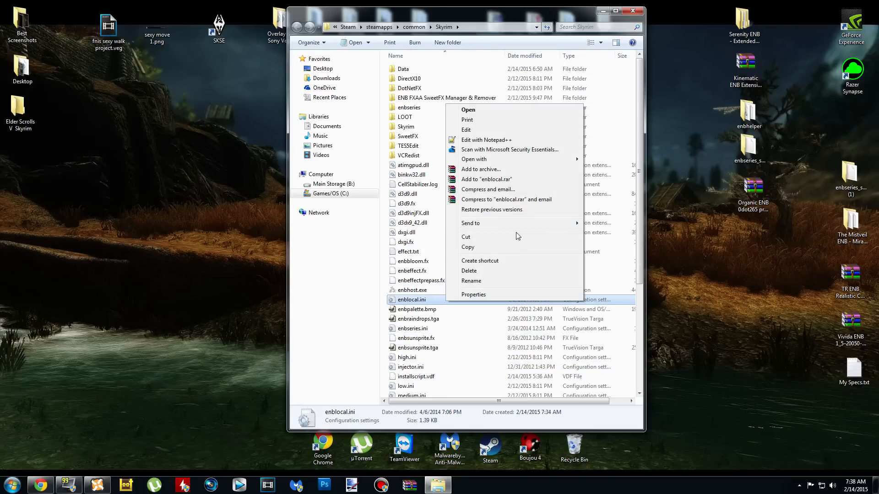
click(504, 139)
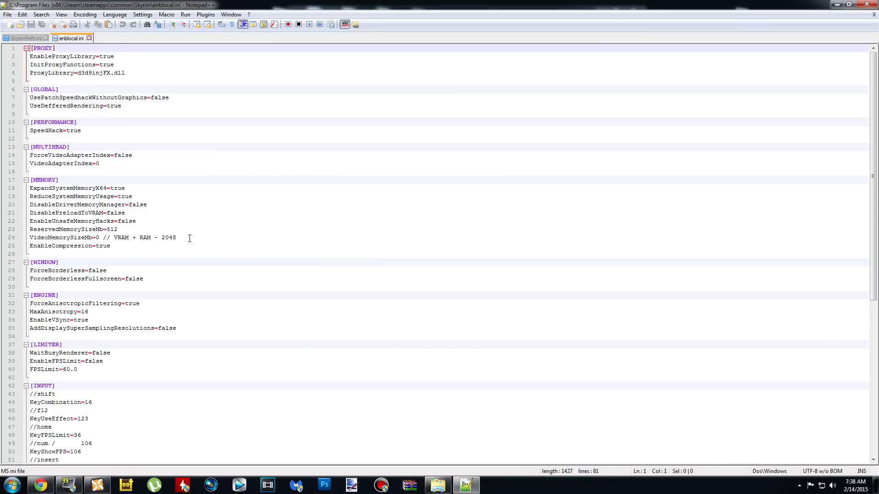
Step: Set VideoMemorySizeMb to 3072 in enblocal.ini, removing the VRAM + RAM comment after it, and save the file
click(122, 230)
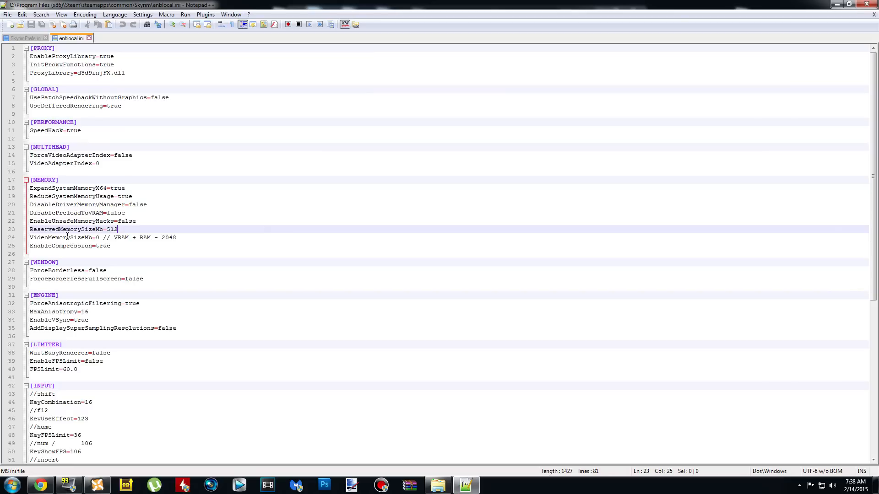
drag(182, 237, 114, 237)
key(BackSpace)
key(BackSpace)
key(BackSpace)
key(BackSpace)
key(BackSpace)
key(BackSpace)
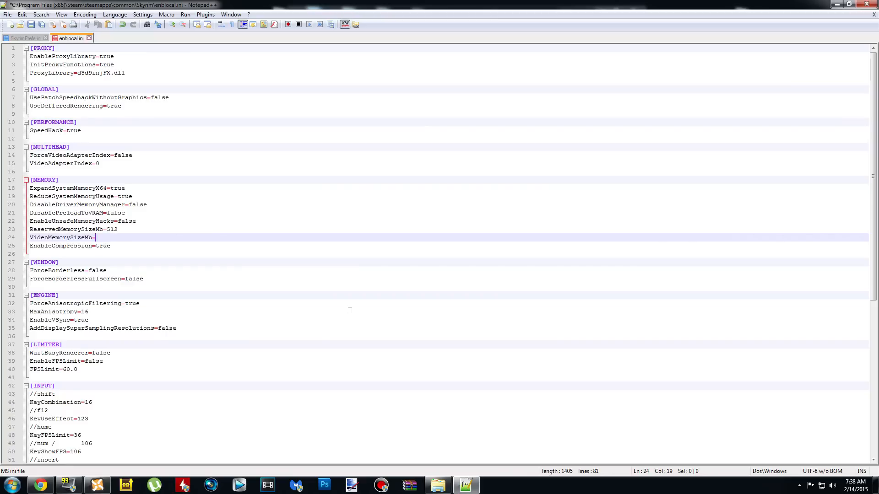
text(3072)
click(8, 15)
click(40, 65)
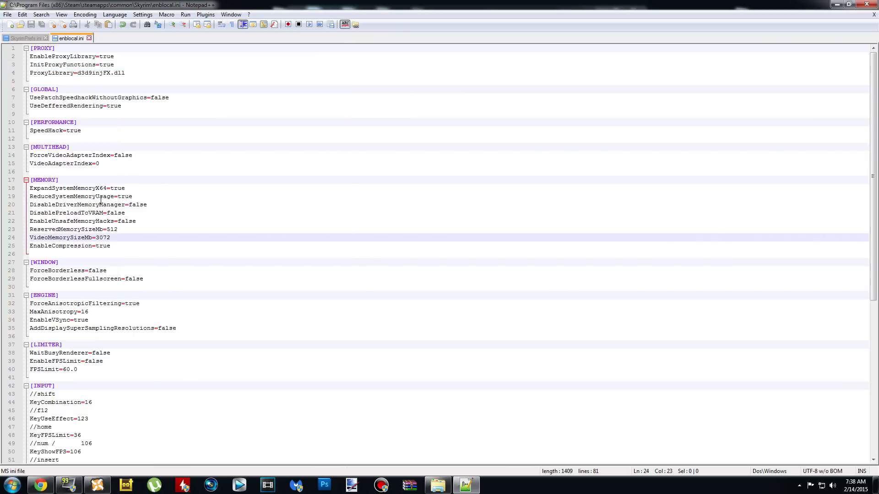
Step: Set EnableFPSLimit to true in the LIMITER section of enblocal.ini and save the file
click(136, 361)
key(BackSpace)
key(BackSpace)
key(BackSpace)
key(BackSpace)
key(BackSpace)
text(true)
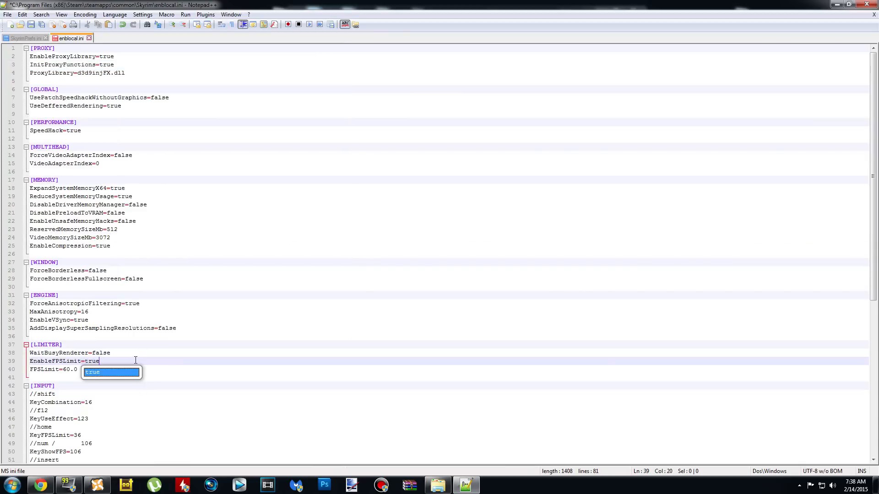
key(Escape)
click(7, 14)
click(34, 67)
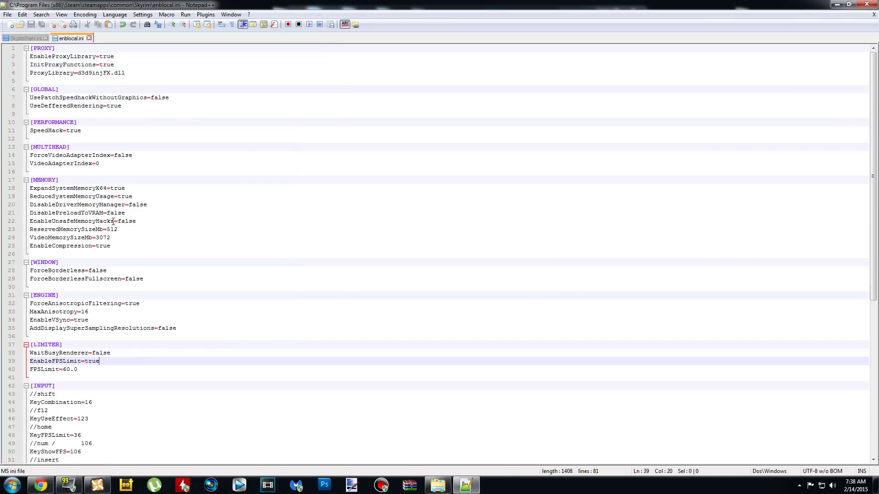
Step: Review the video memory size and the FPS limiter settings in enblocal.ini, and check whether the file still needs saving
click(118, 238)
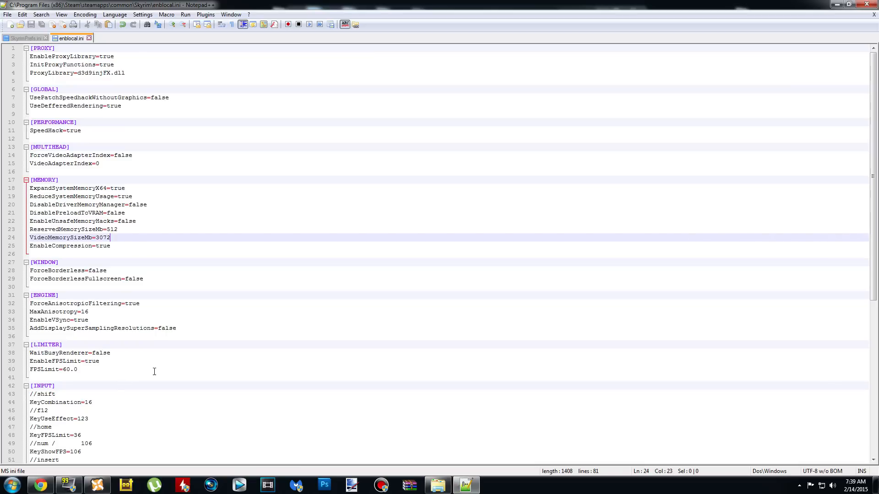
scroll(154, 373, down, 5)
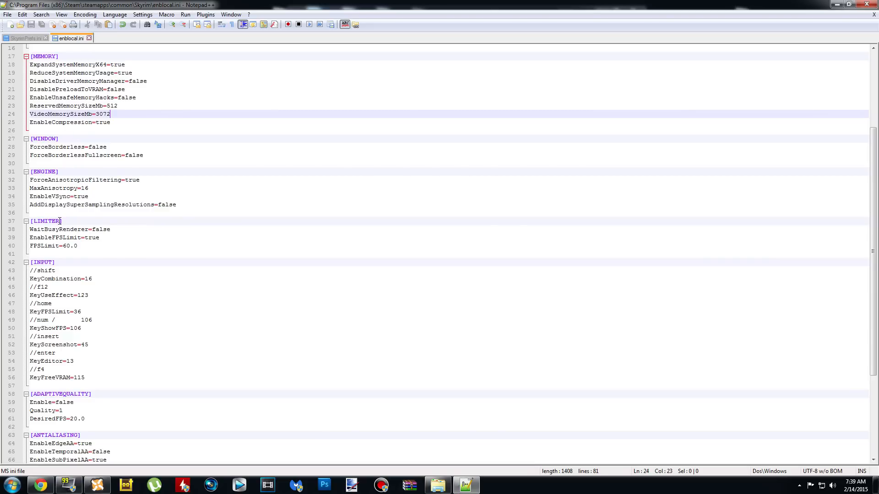
click(67, 221)
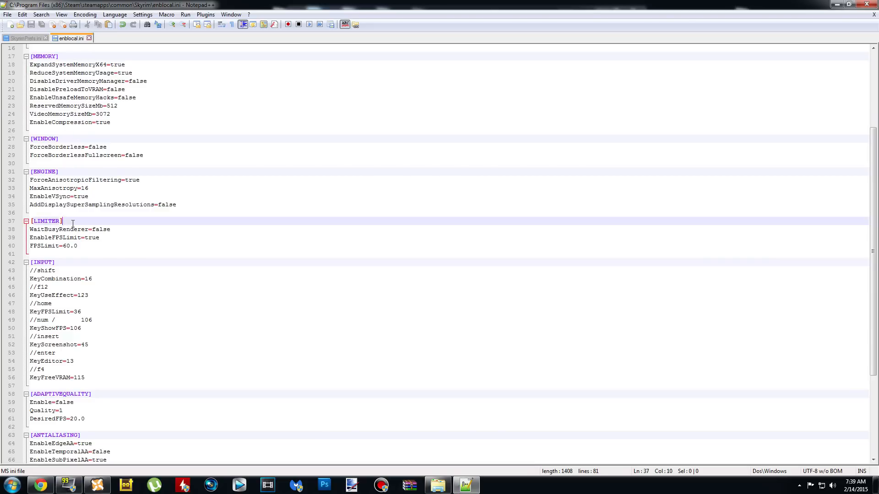
click(106, 241)
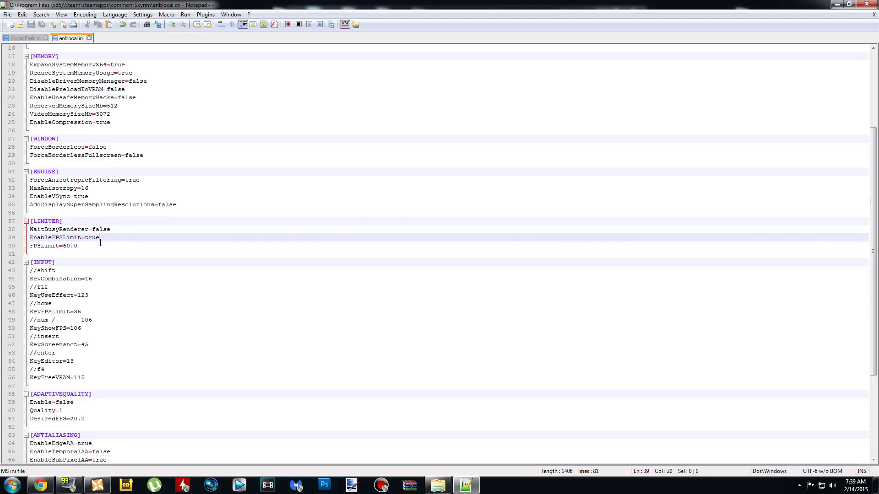
click(84, 246)
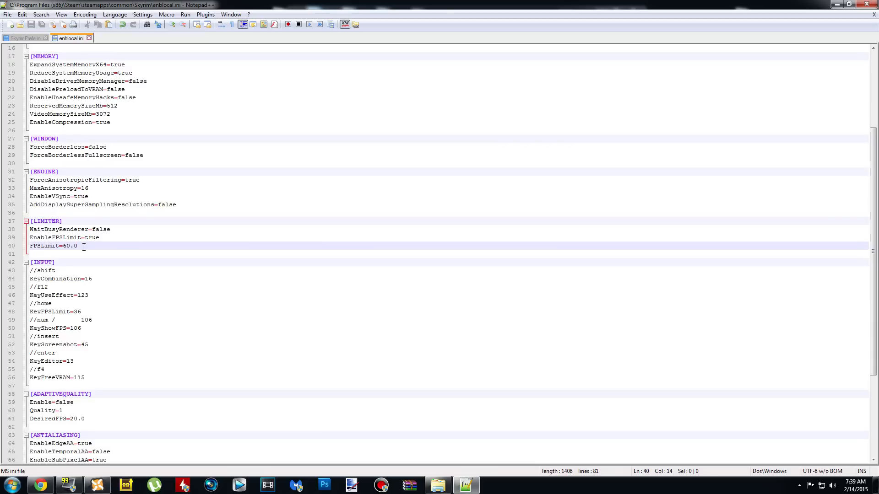
click(110, 238)
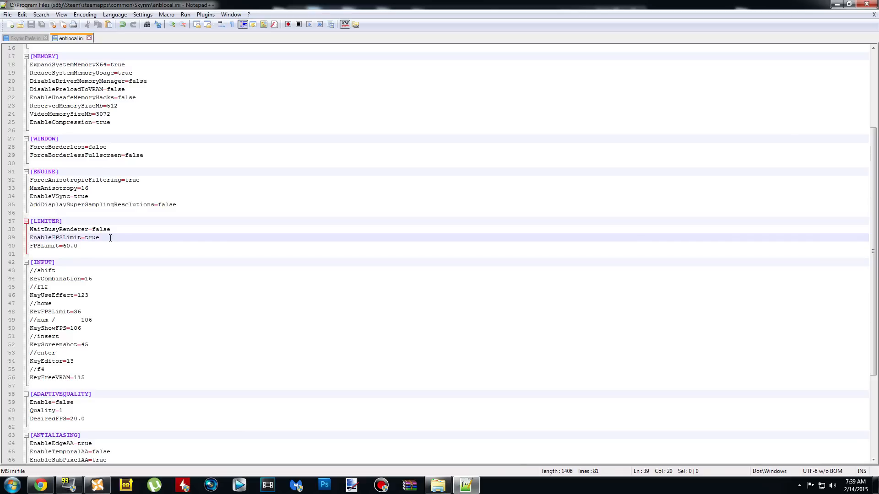
click(103, 246)
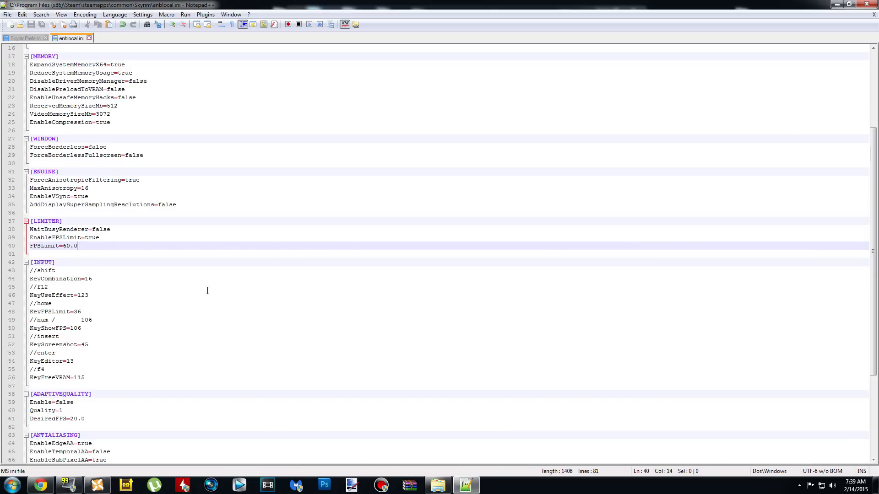
scroll(205, 294, up, 5)
click(140, 233)
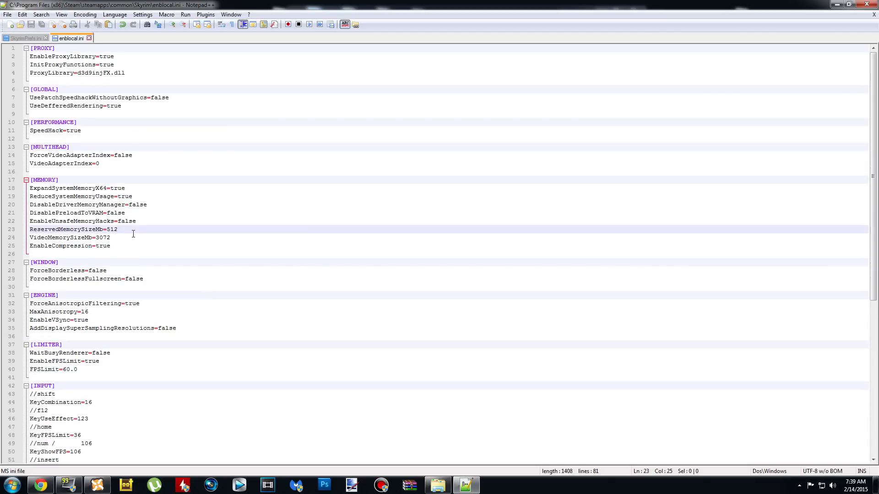
key(Down)
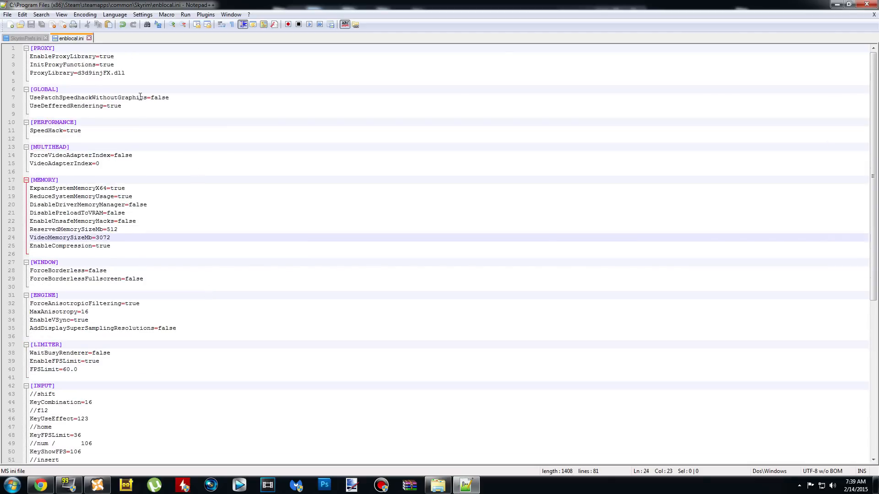
click(8, 14)
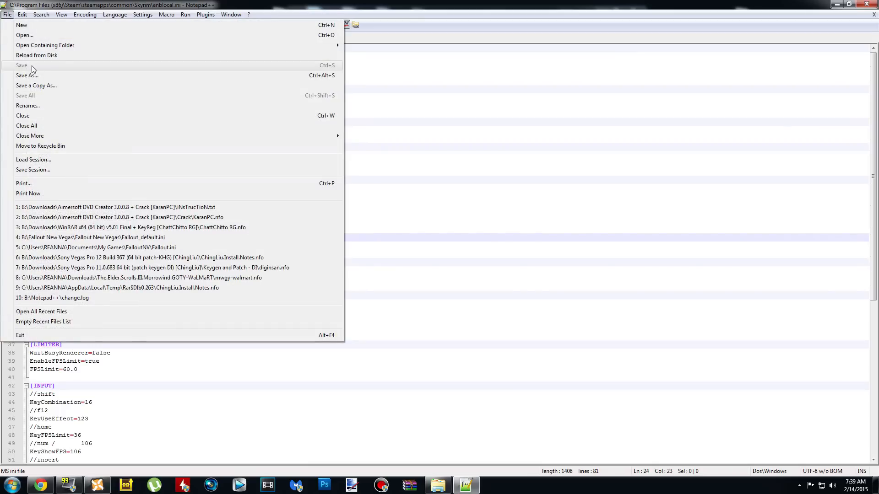
click(491, 2)
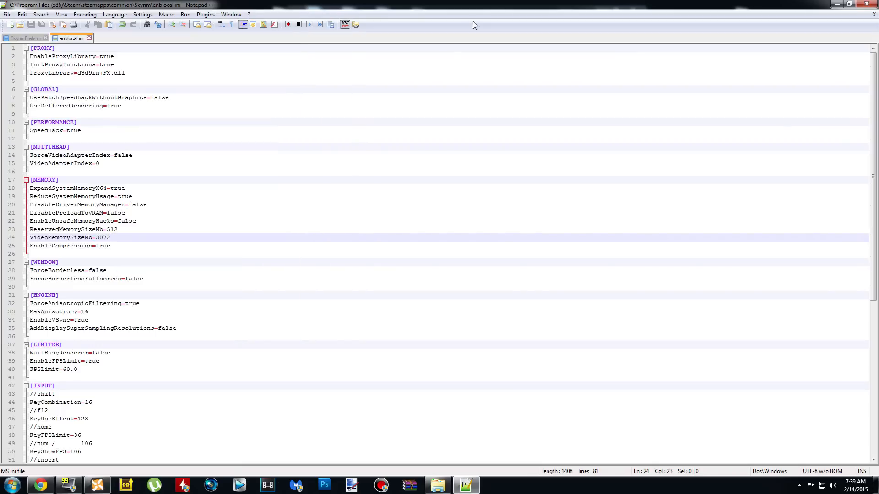
Step: Close Notepad++ and check the remaining installation instructions on the mod page in Chrome, then return to the Skyrim folder
click(866, 4)
scroll(483, 322, down, 6)
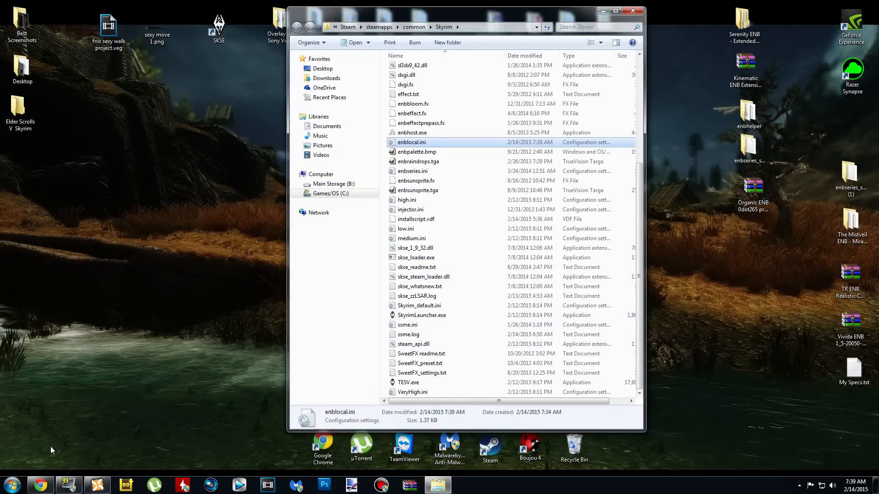
click(40, 485)
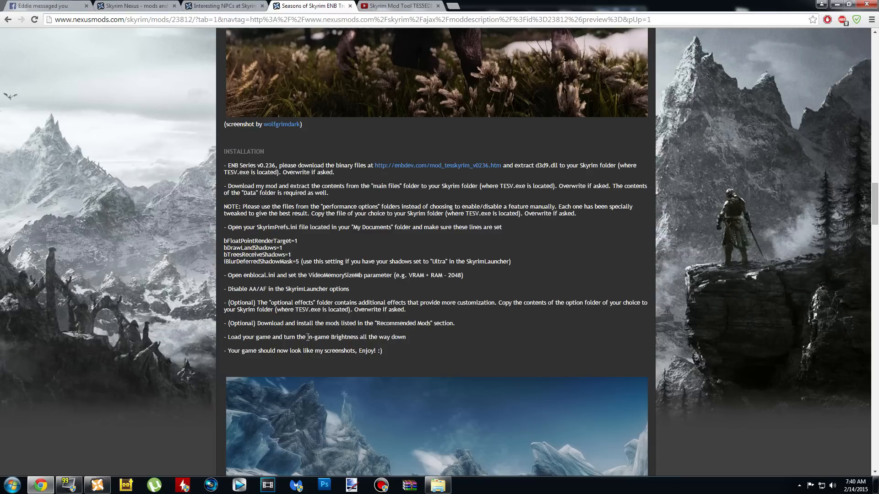
click(836, 3)
scroll(569, 229, up, 6)
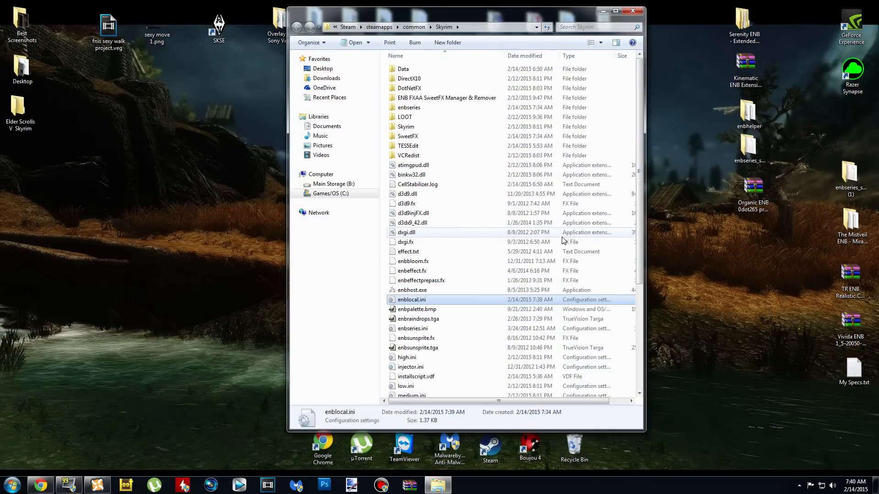
Step: Close the Skyrim folder window and launch Skyrim through the SKSE desktop shortcut
click(629, 12)
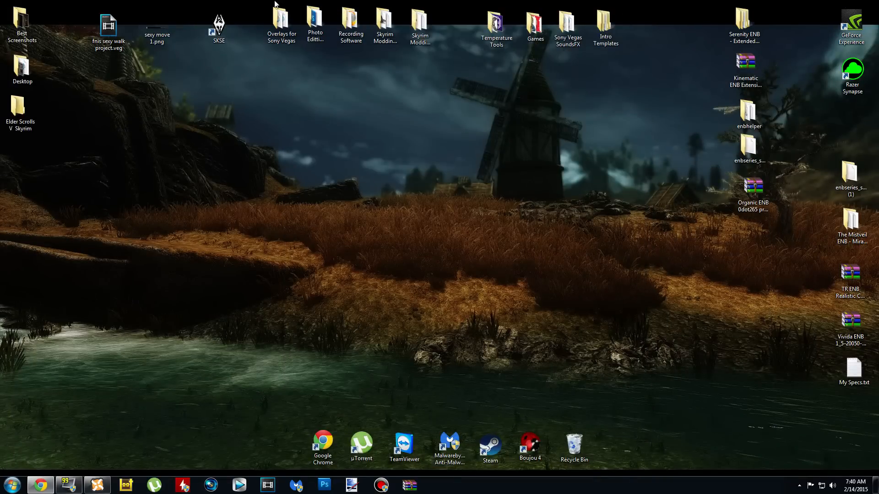
double_click(228, 24)
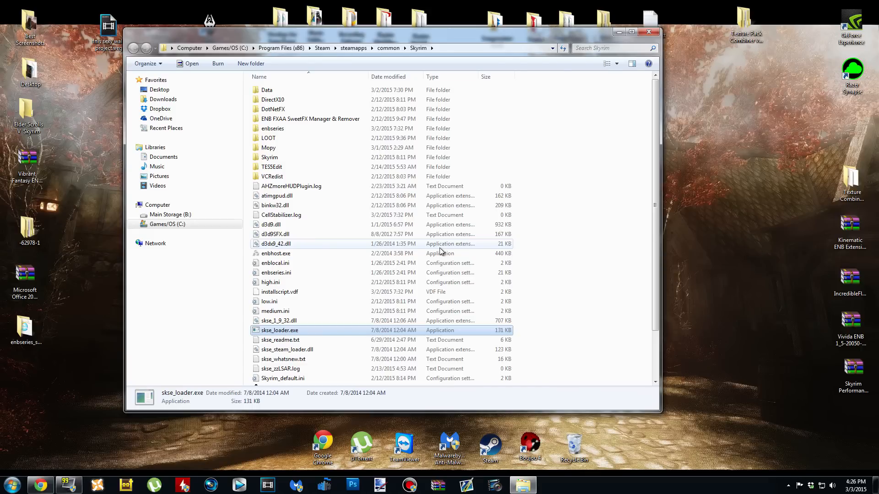
Step: Find SkyrimLauncher.exe in the Skyrim folder and open it
scroll(441, 251, down, 2)
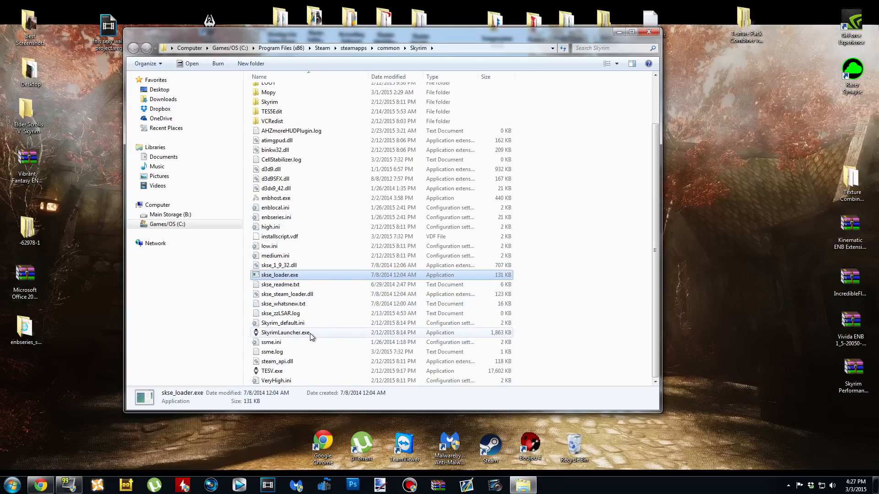
scroll(311, 337, up, 2)
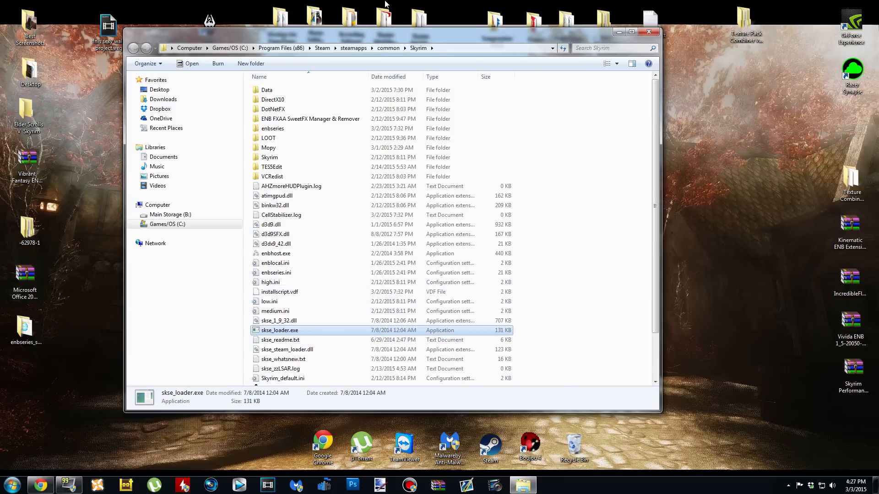
scroll(364, 125, down, 1)
scroll(365, 125, down, 1)
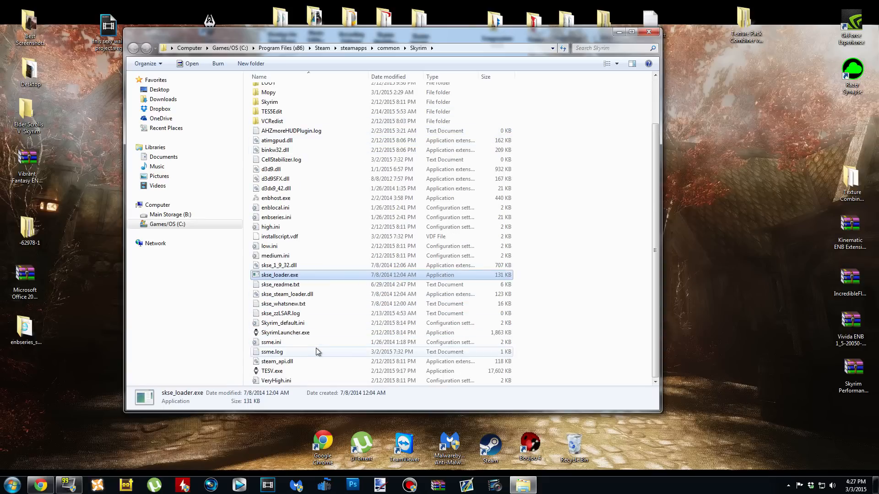
right_click(322, 331)
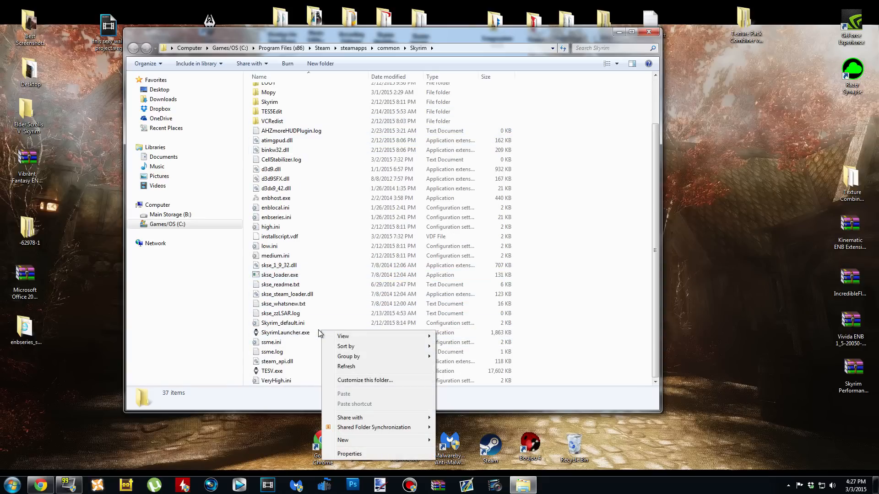
right_click(313, 333)
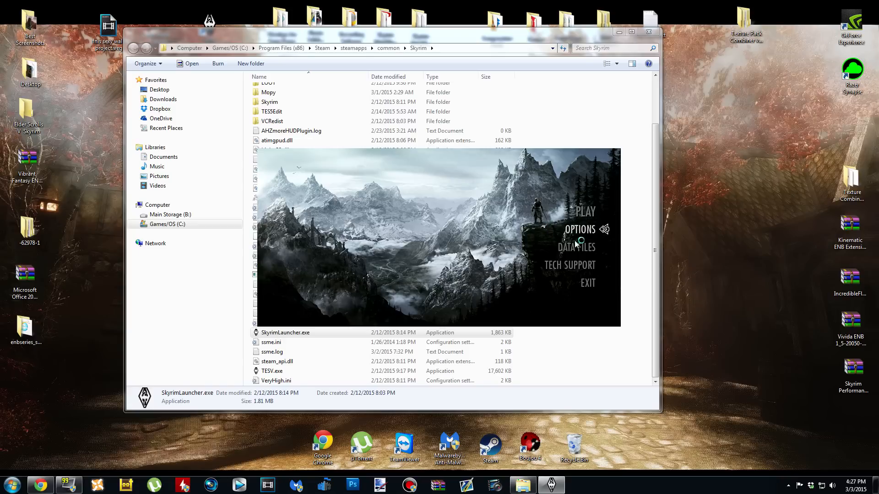
Step: Accept the launcher options with Antialiasing and Anisotropic Filtering set to Off (best performance), and exit the launcher
click(580, 230)
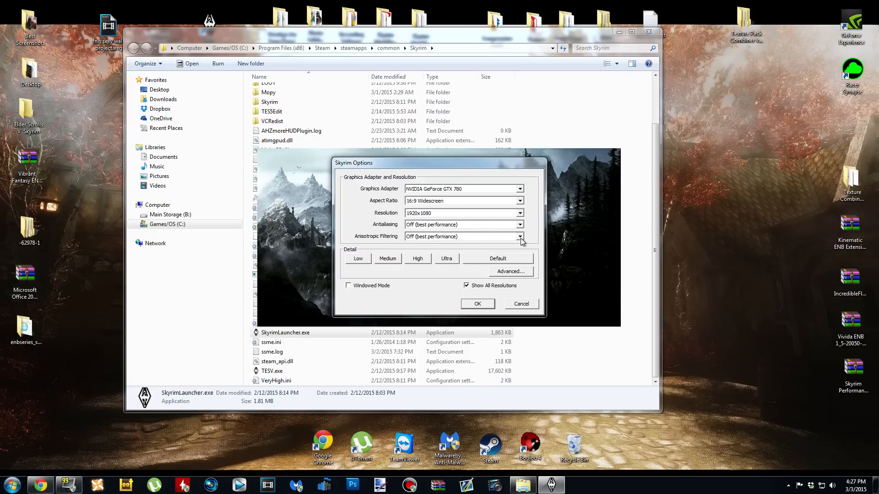
click(477, 304)
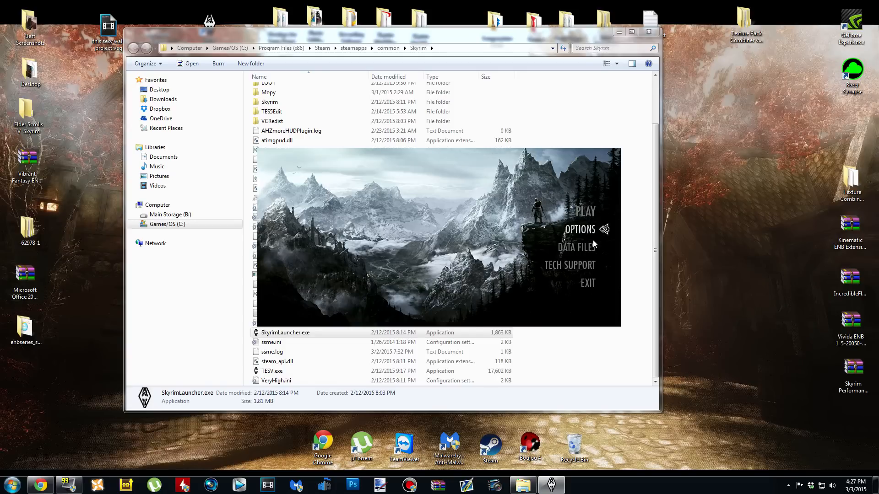
click(593, 285)
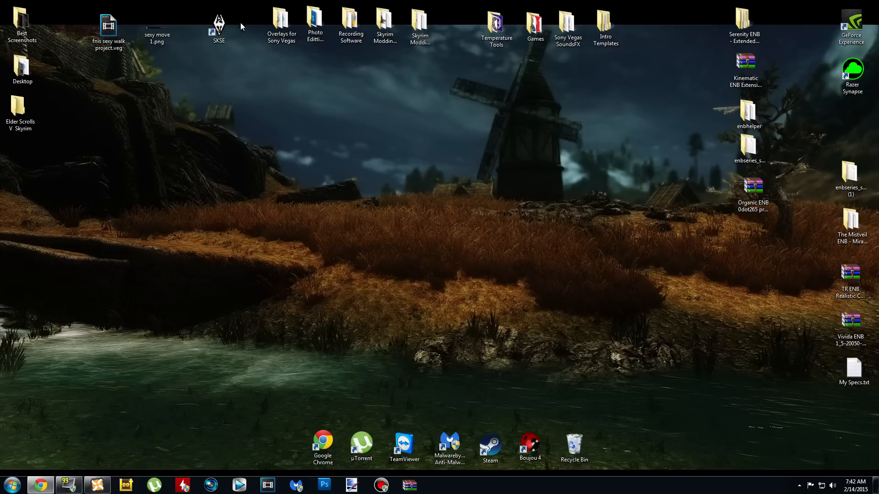
Step: Launch Skyrim through the SKSE desktop shortcut, view the ENB editor at the main menu and close it, declining to continue the last save
drag(219, 24, 209, 24)
double_click(209, 25)
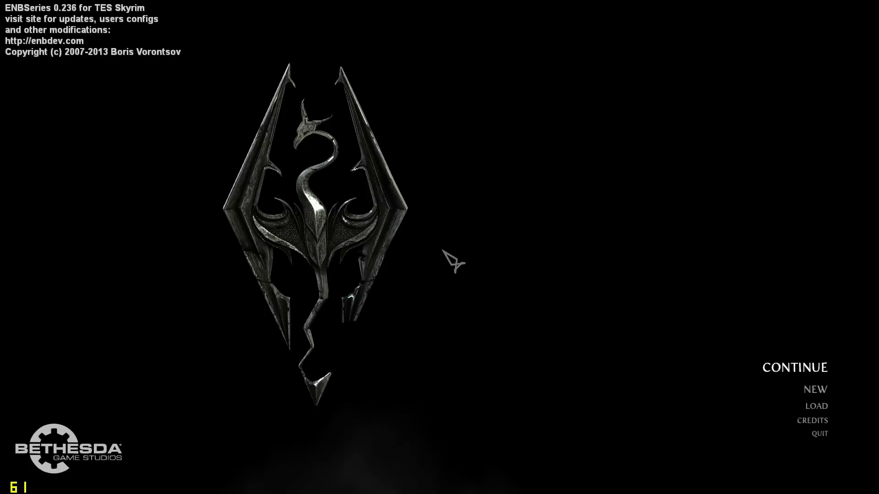
key(shift+Return)
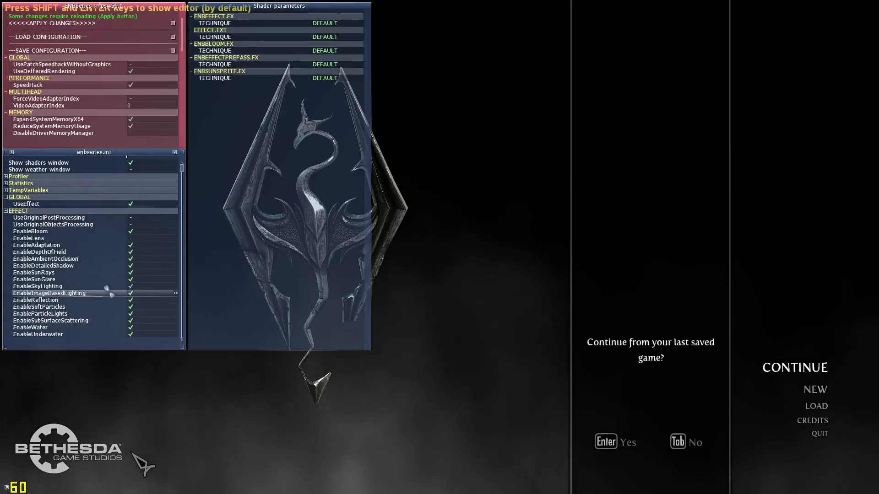
click(678, 443)
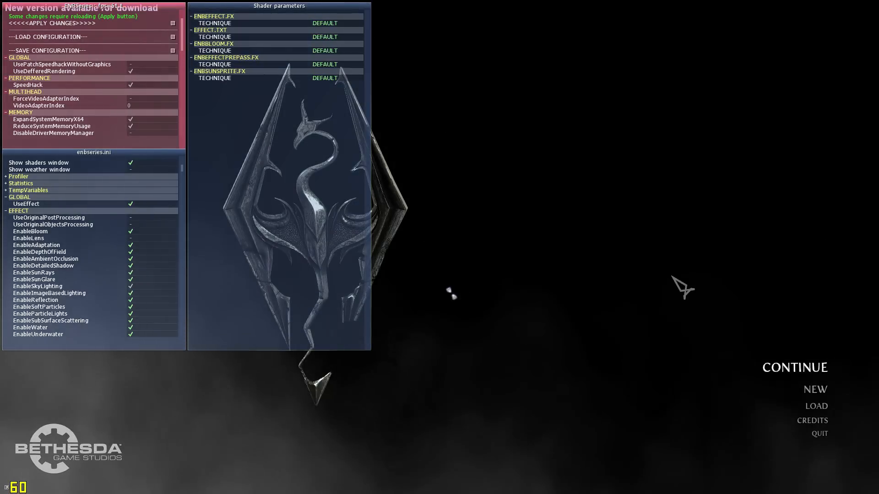
key(shift+Return)
key(Tab)
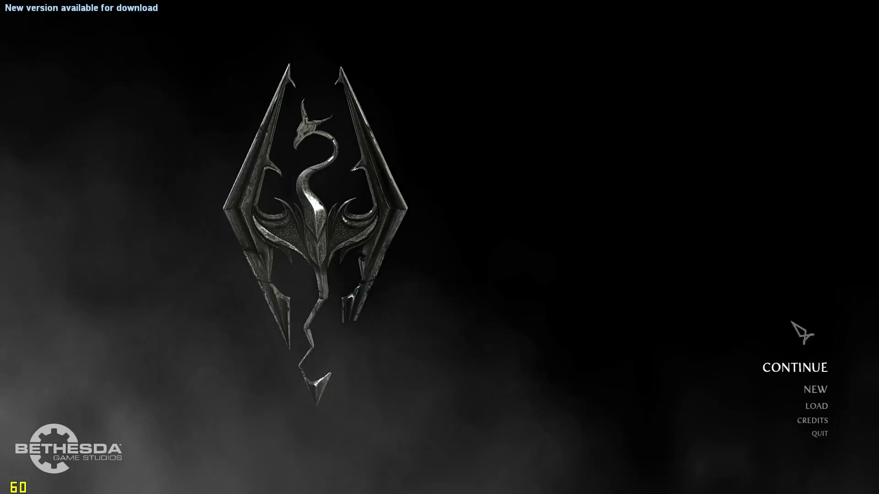
Step: Load the saved game 016 Temple of Mara
click(818, 407)
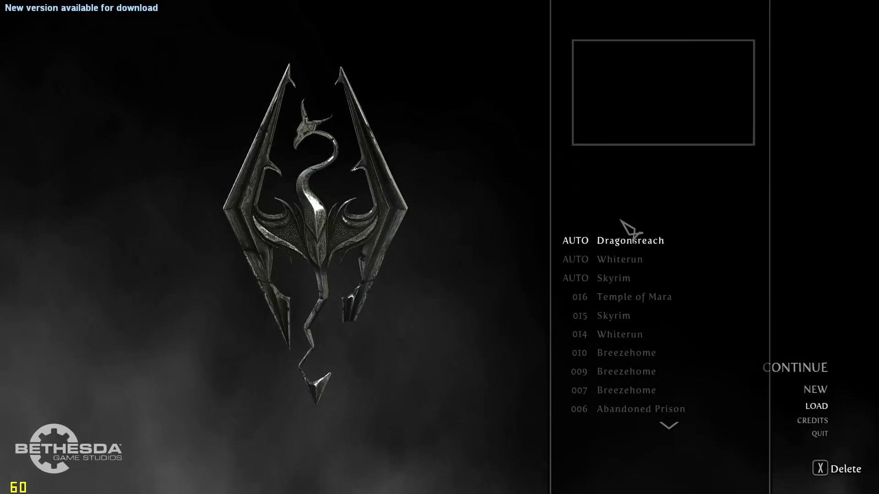
click(644, 296)
click(644, 296)
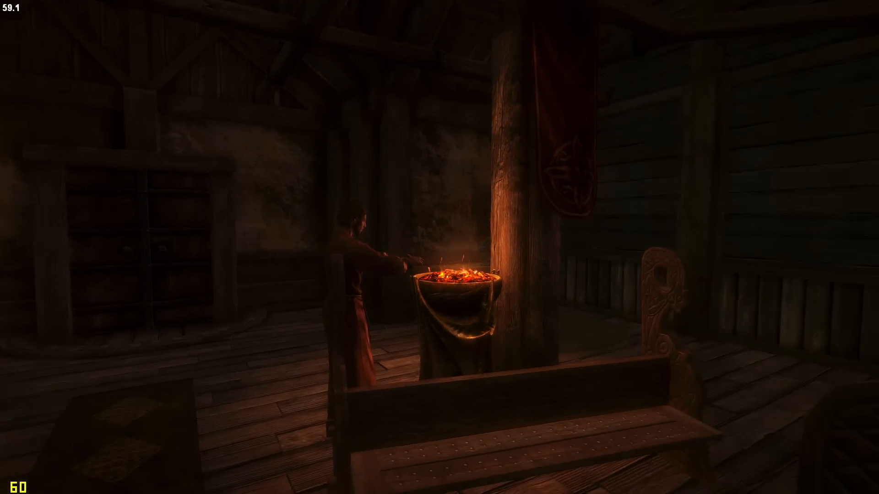
Step: Capture a screenshot of the Temple of Mara interior and leave through the door to Riften
key(w)
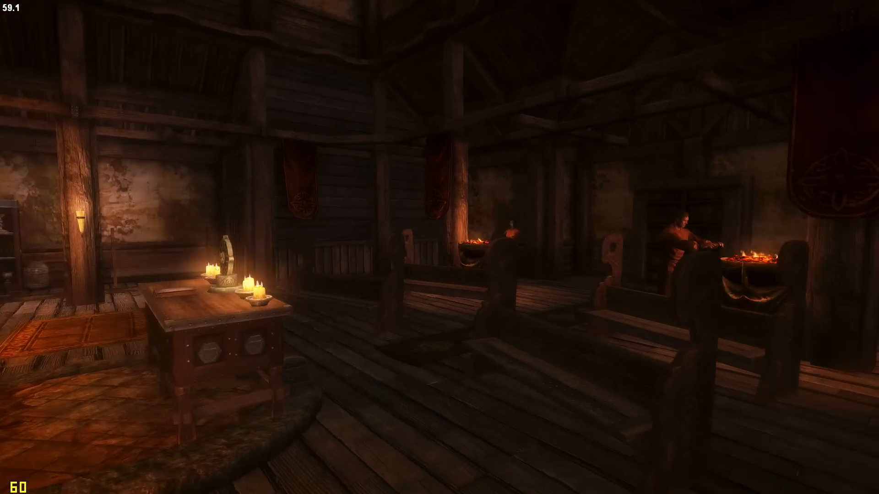
key(F12)
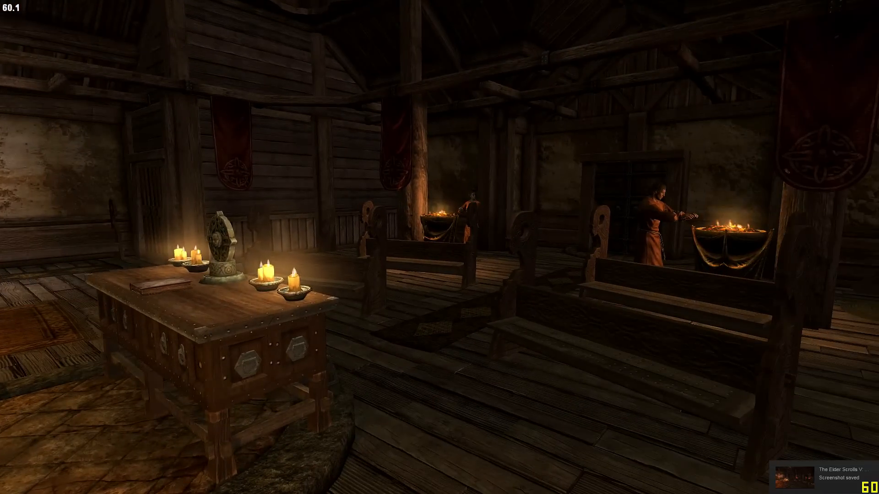
key(w)
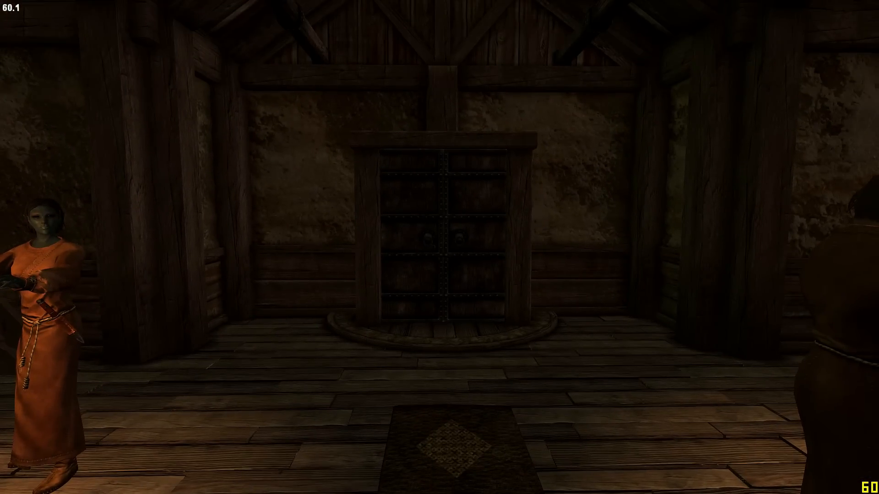
key(w)
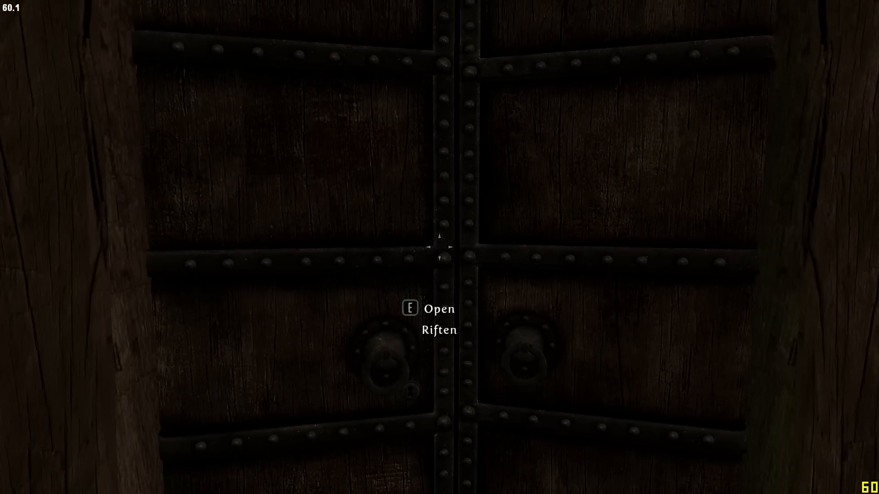
key(e)
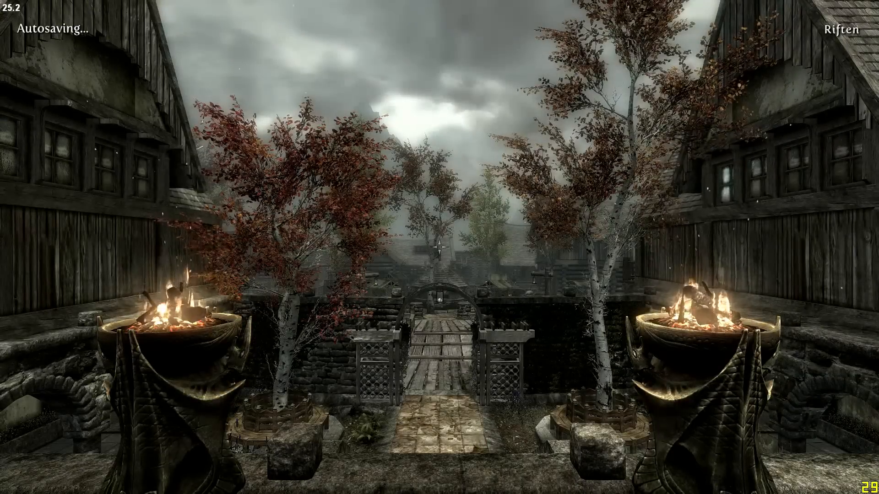
Step: Toggle the ENB effects outside in Riften and change the weather with the fw console command
key(shift+F12)
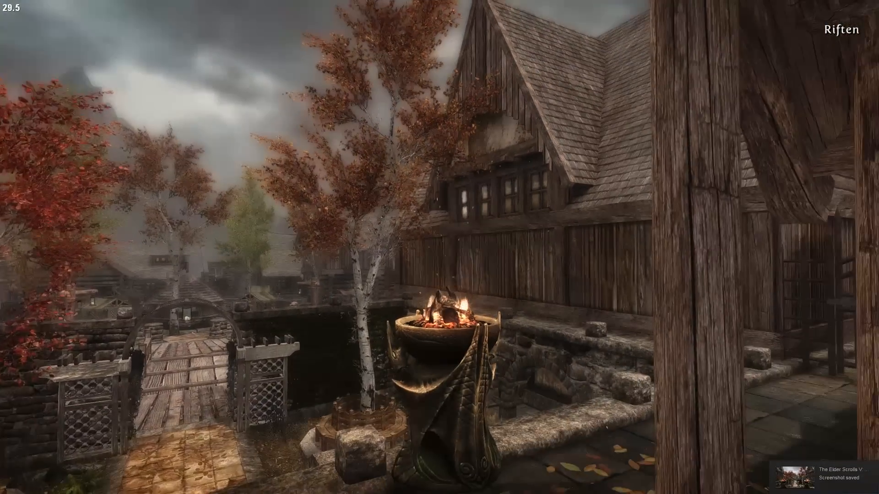
key(w)
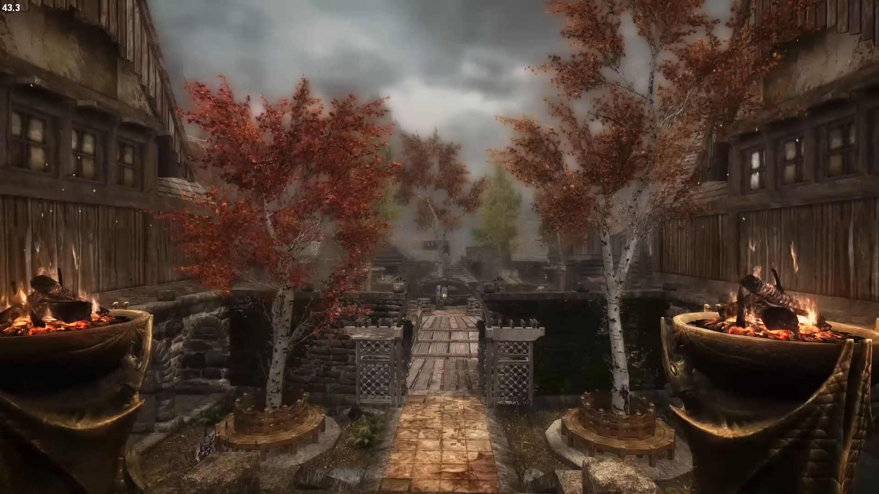
key(grave)
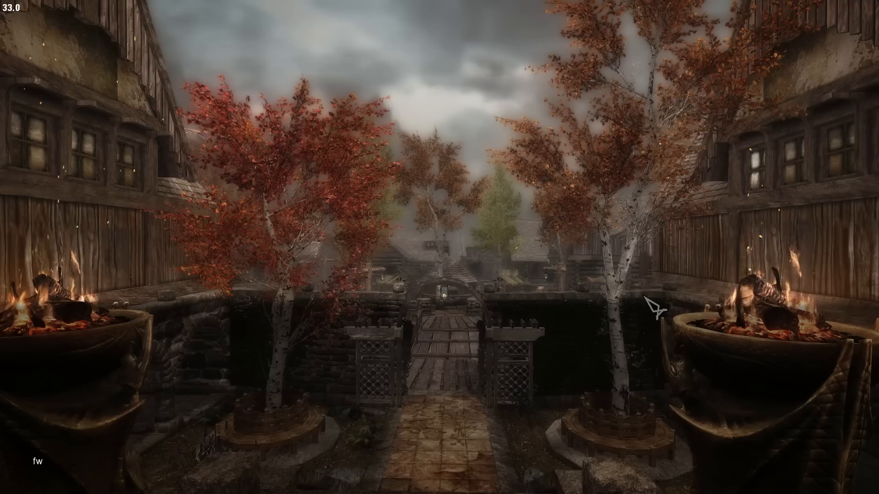
text(a)
key(Return)
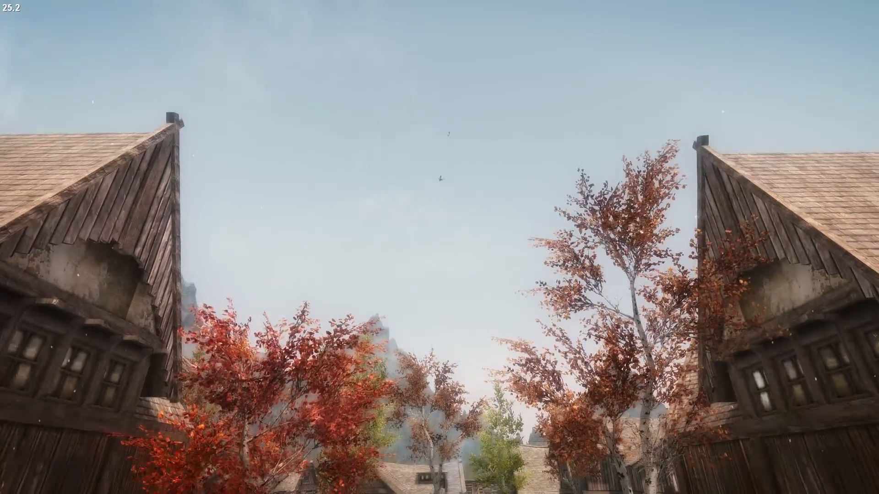
key(w)
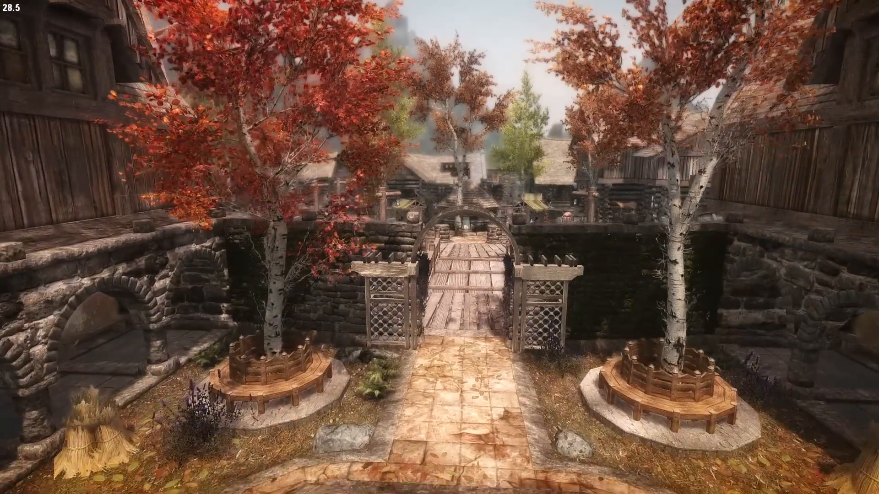
key(w)
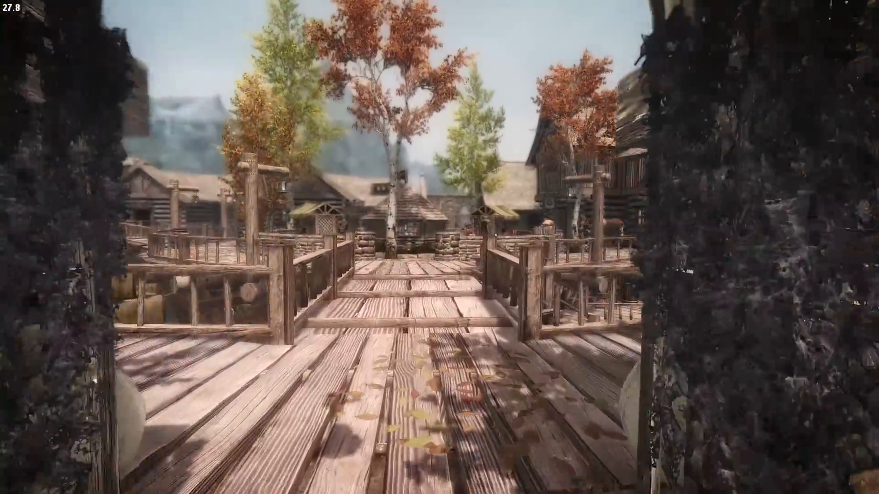
key(w)
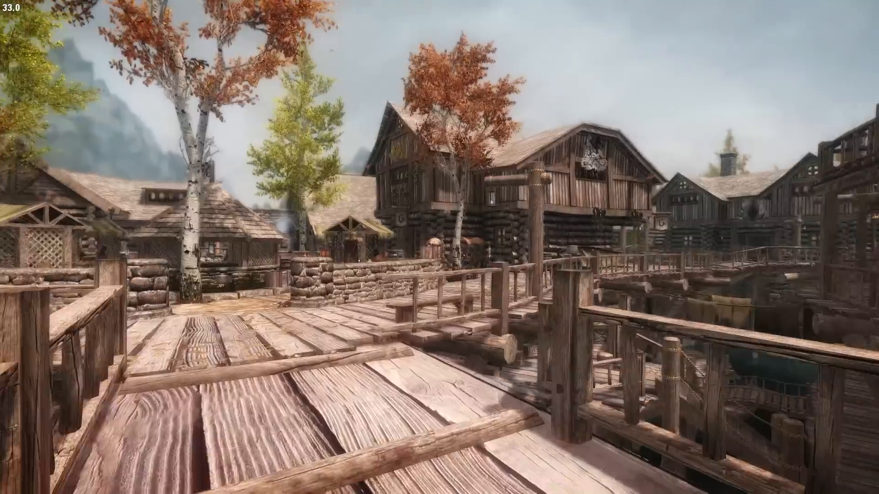
key(w)
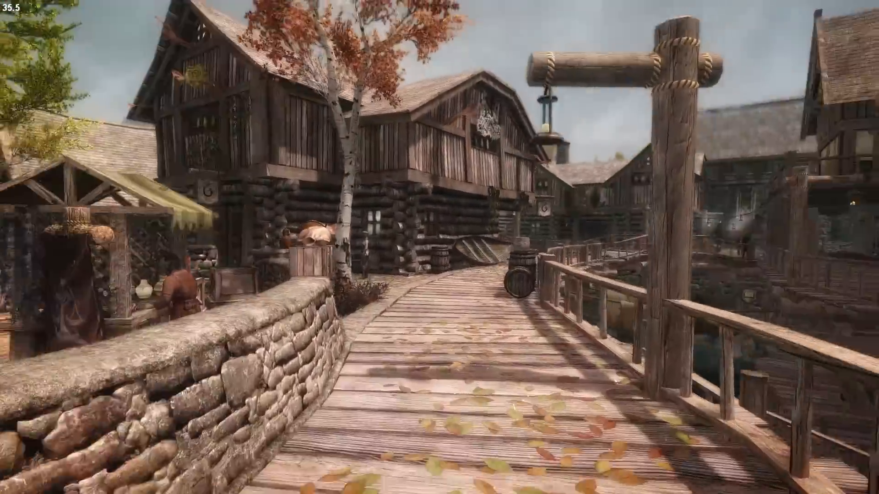
key(w)
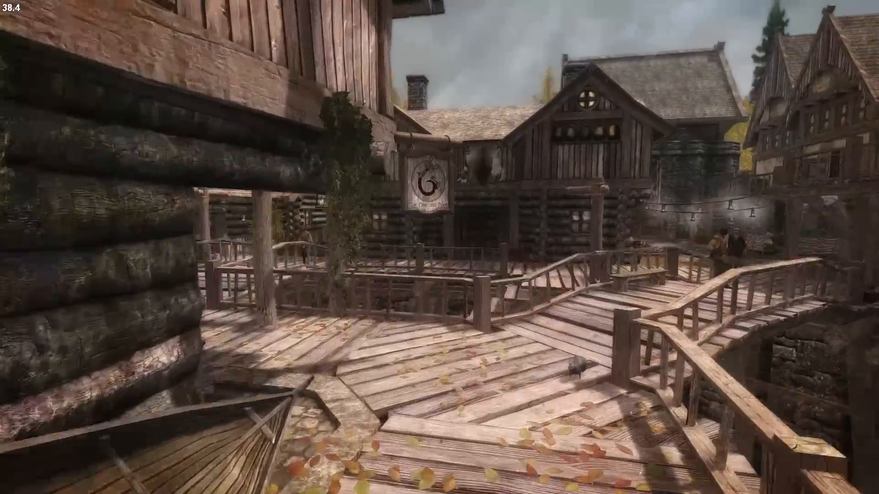
key(w)
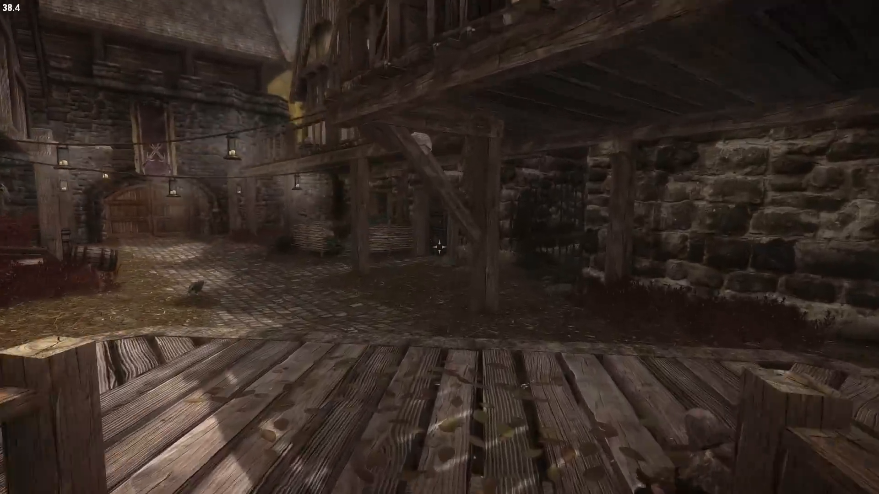
key(w)
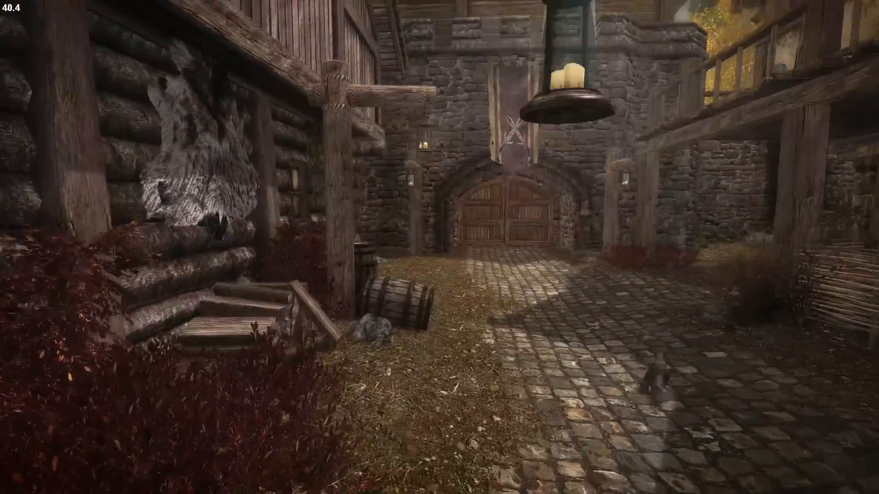